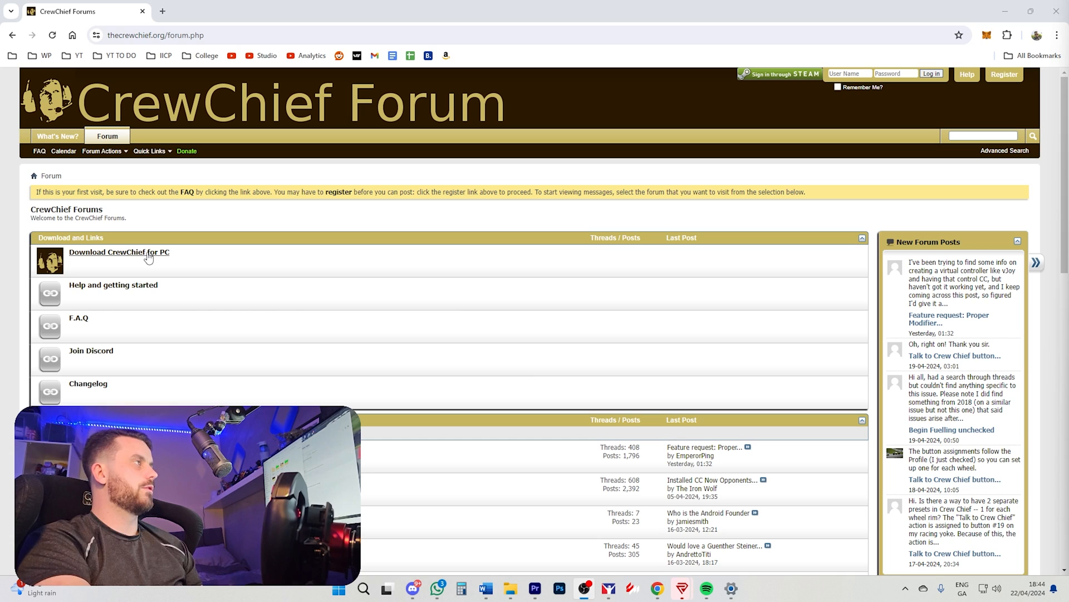
Download the CrewChief for PC installer and start its setup wizard.
click(113, 260)
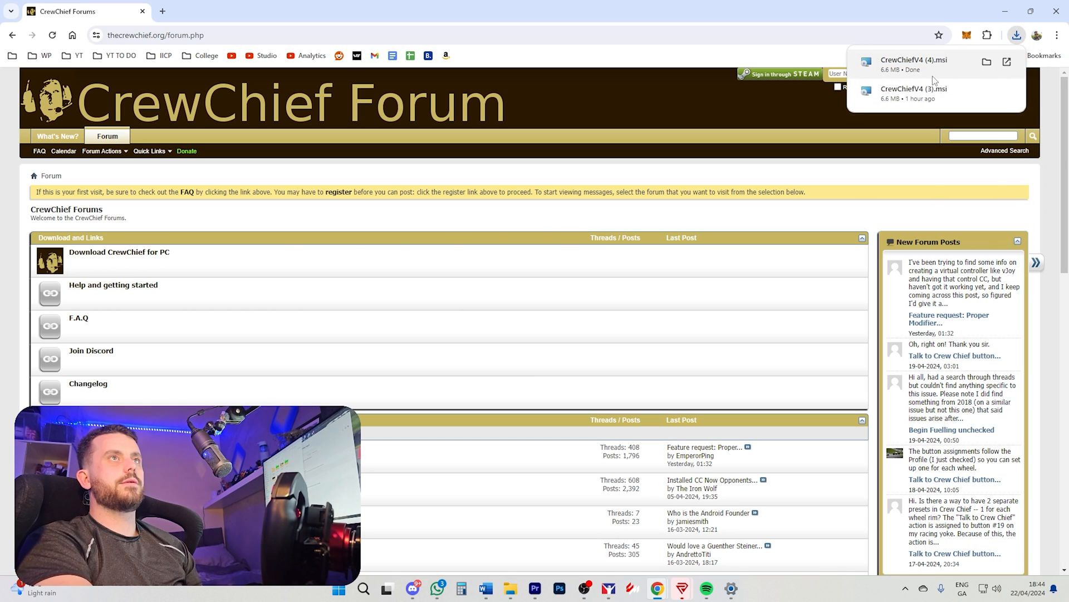
click(929, 68)
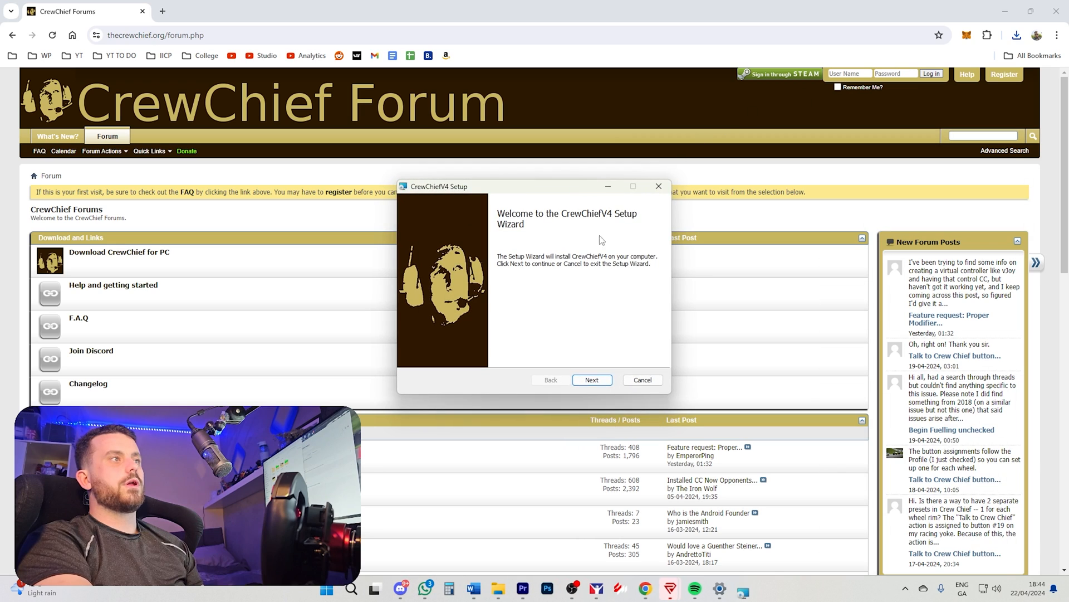
click(594, 381)
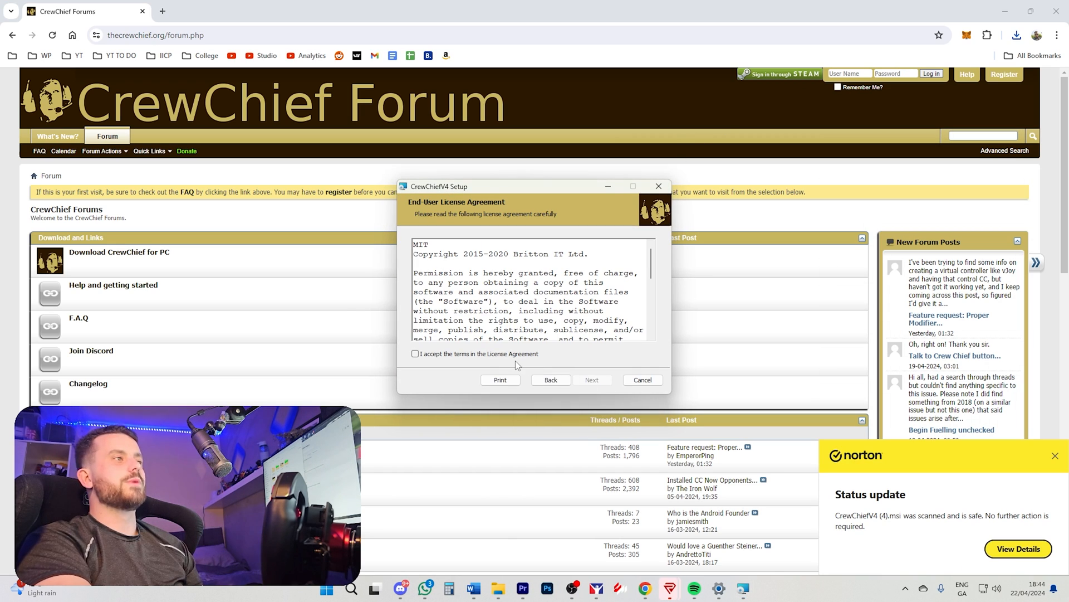
Accept the license agreement, then install CrewChiefV4 in the default folder with launch on completion enabled.
click(433, 354)
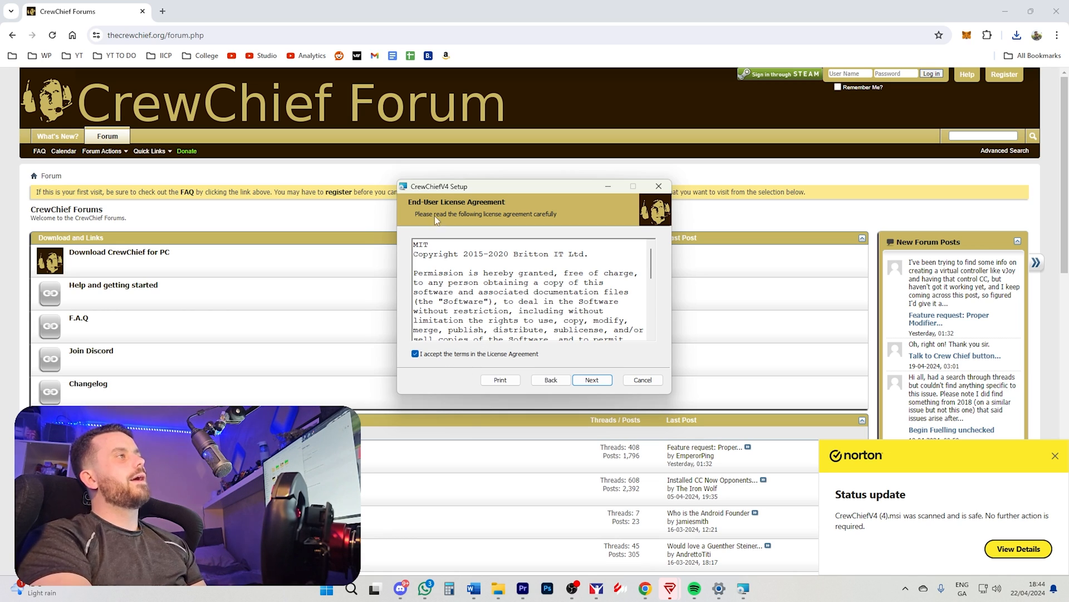
click(591, 379)
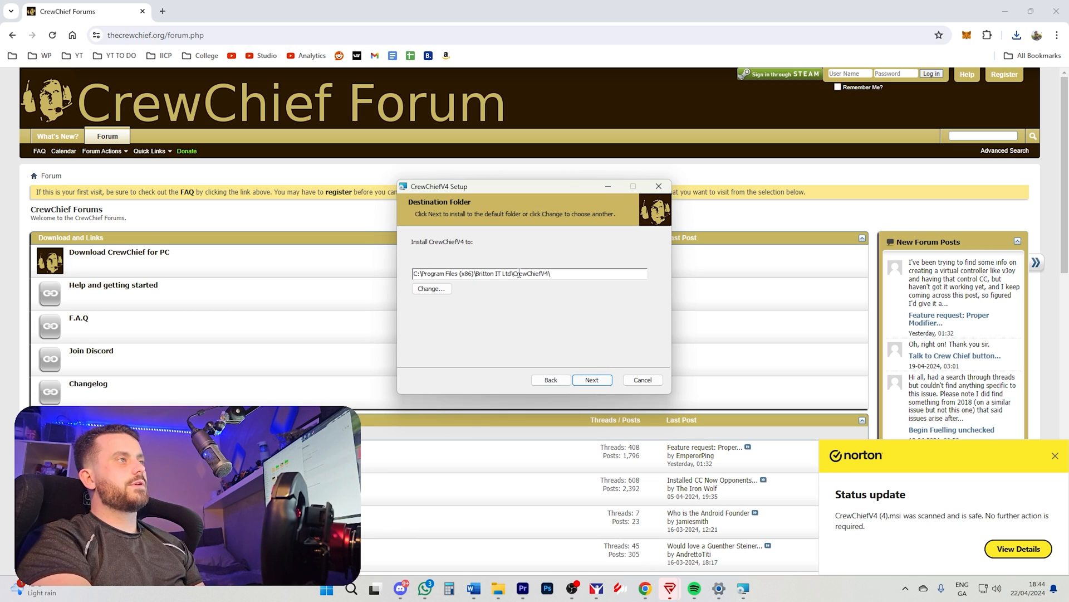
click(595, 379)
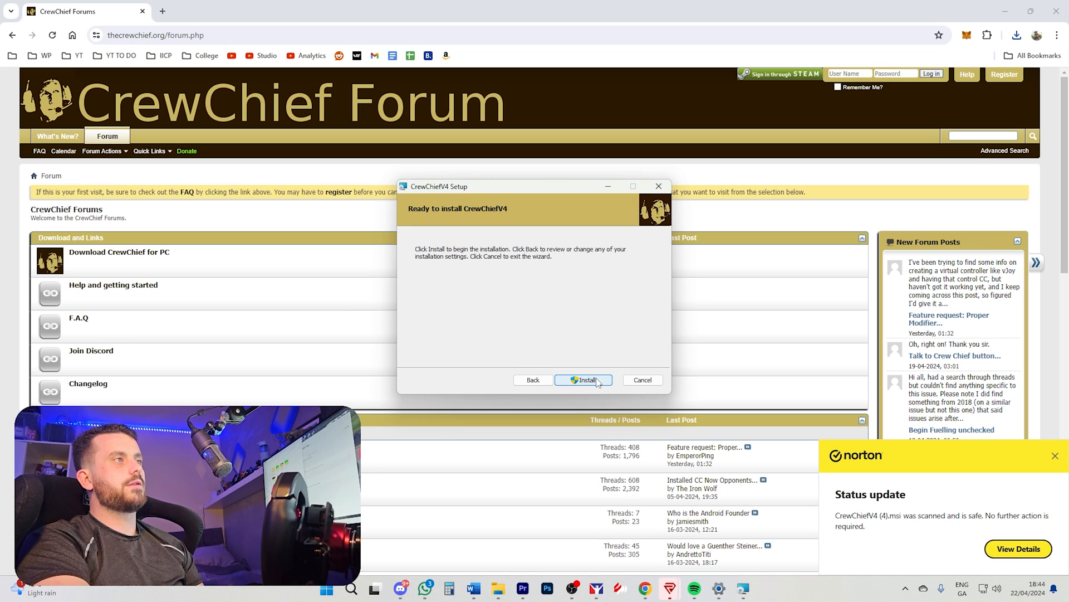
click(595, 380)
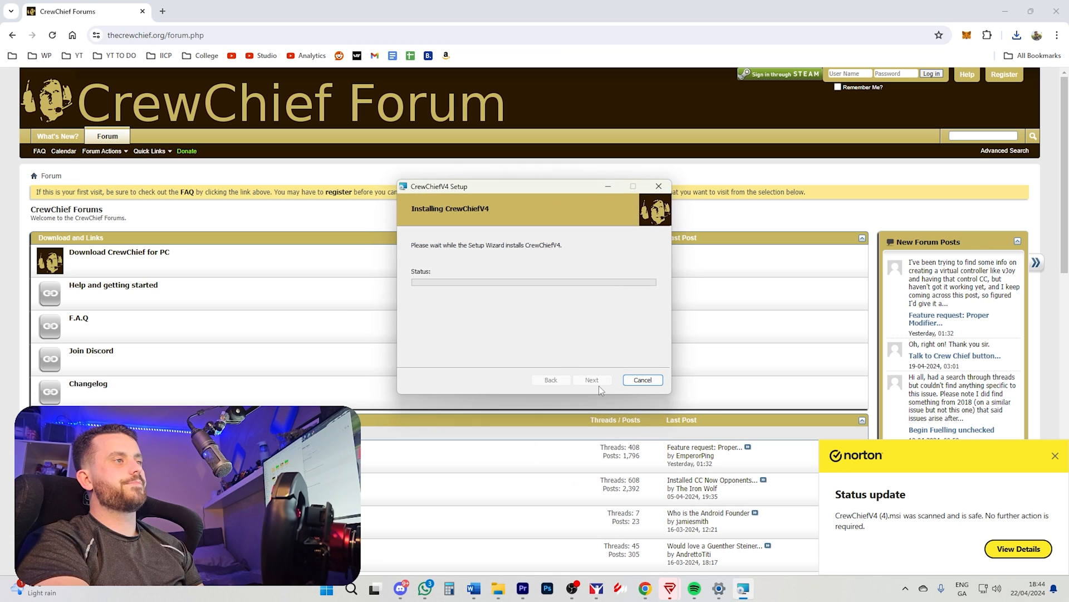
drag(550, 186, 552, 189)
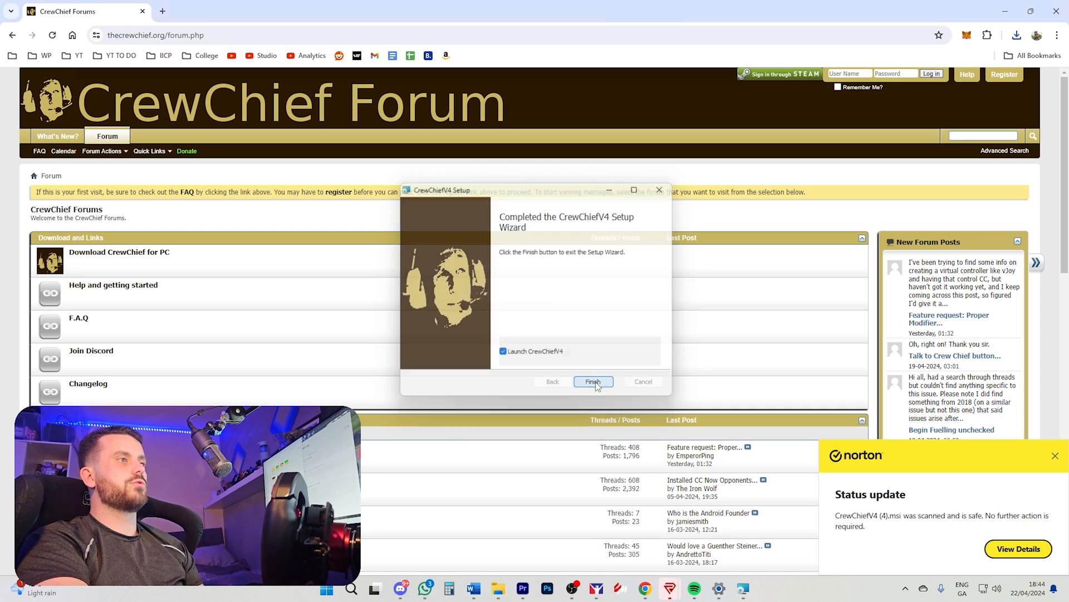
click(595, 382)
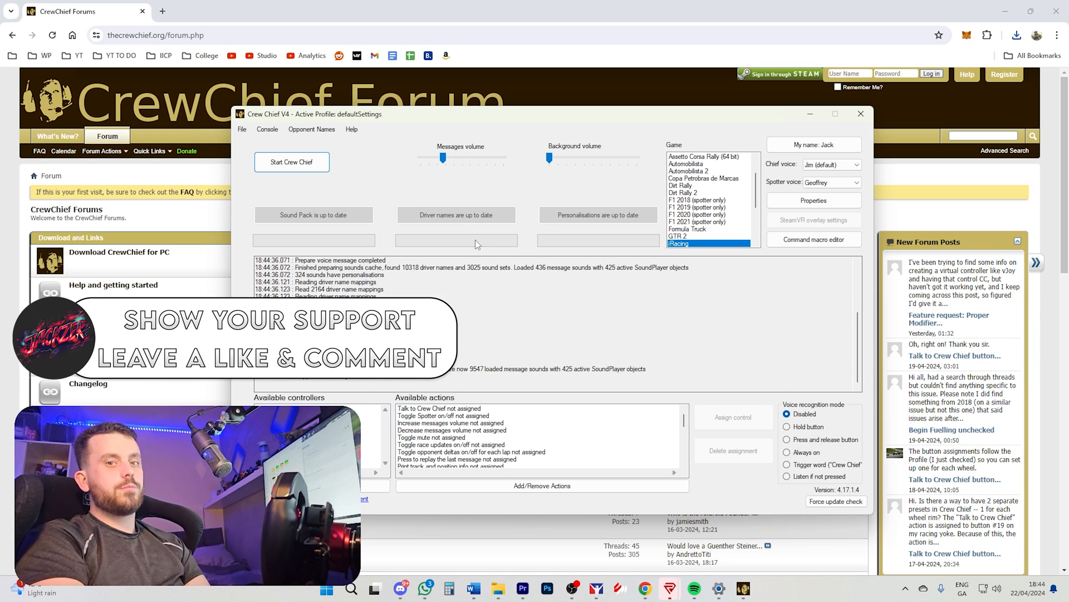
Start and stop Crew Chief twice to hear its radio check.
click(313, 163)
click(313, 162)
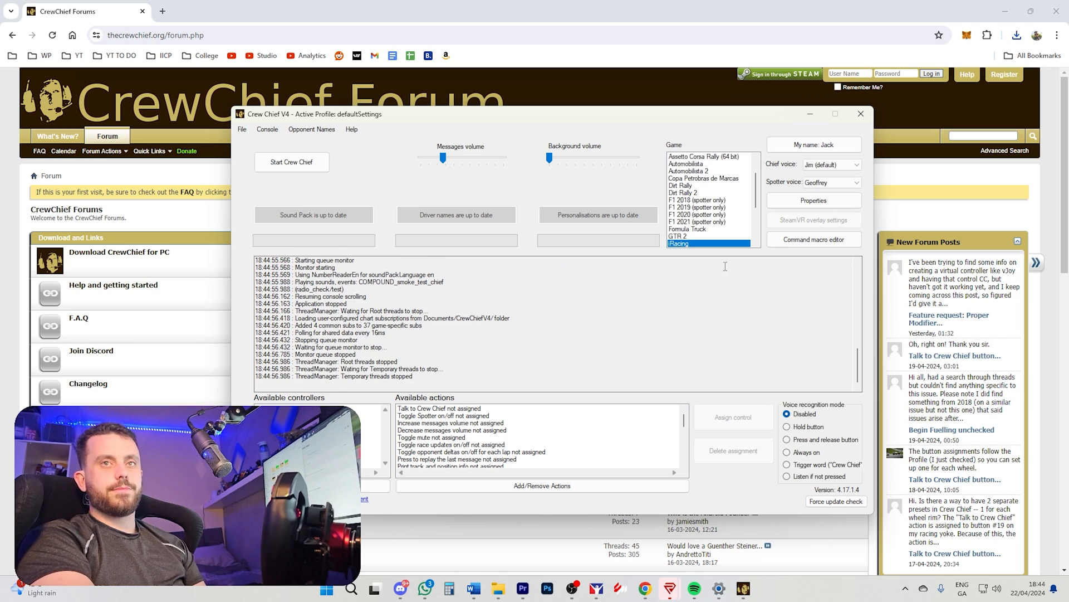
click(302, 166)
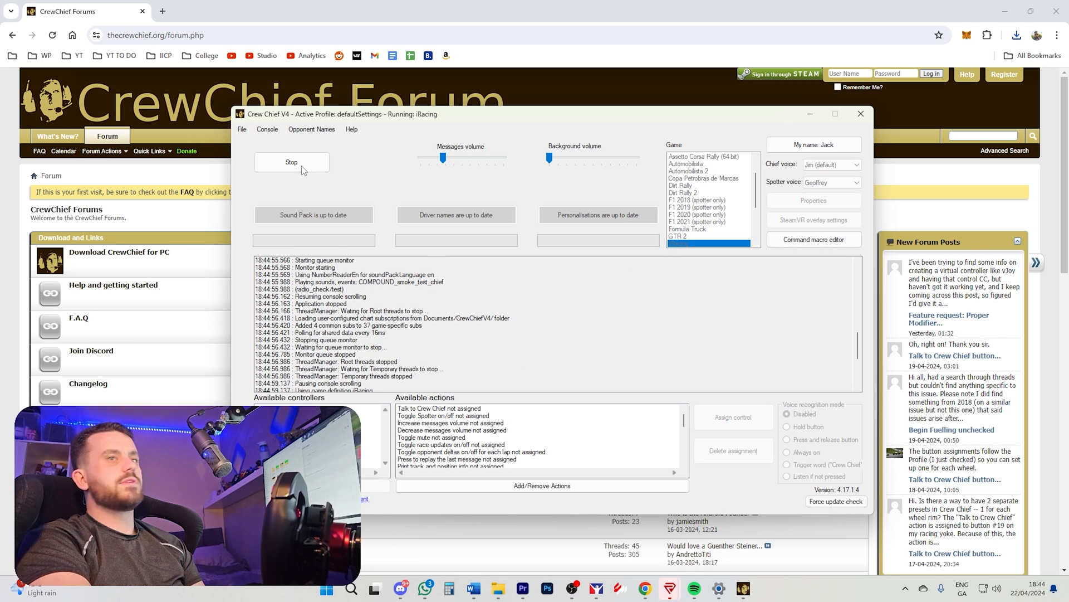
click(302, 166)
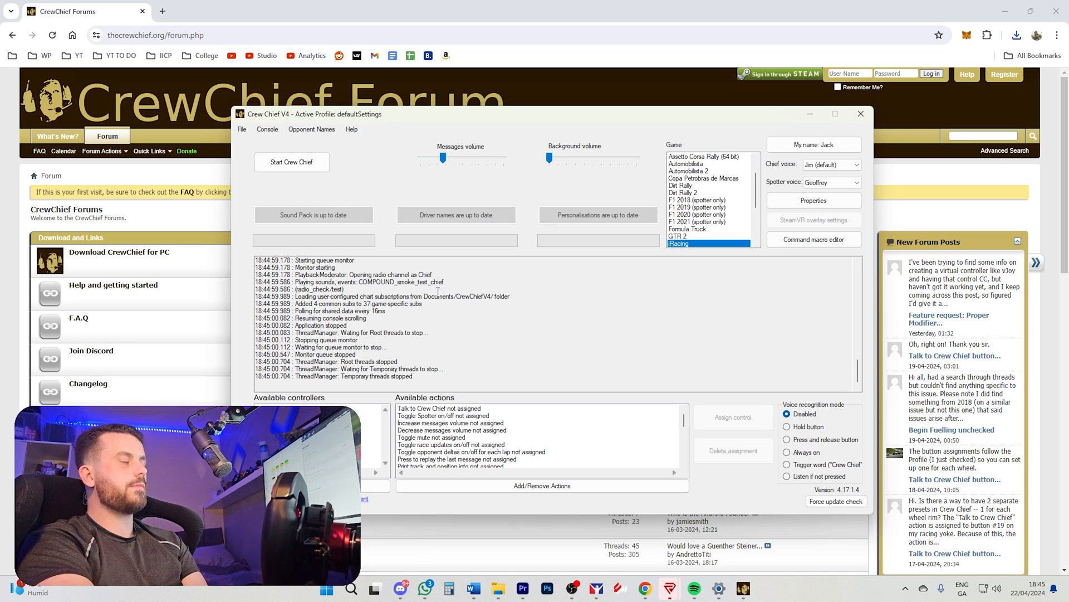
Select iRacing as the game for Crew Chief.
scroll(694, 218, up, 3)
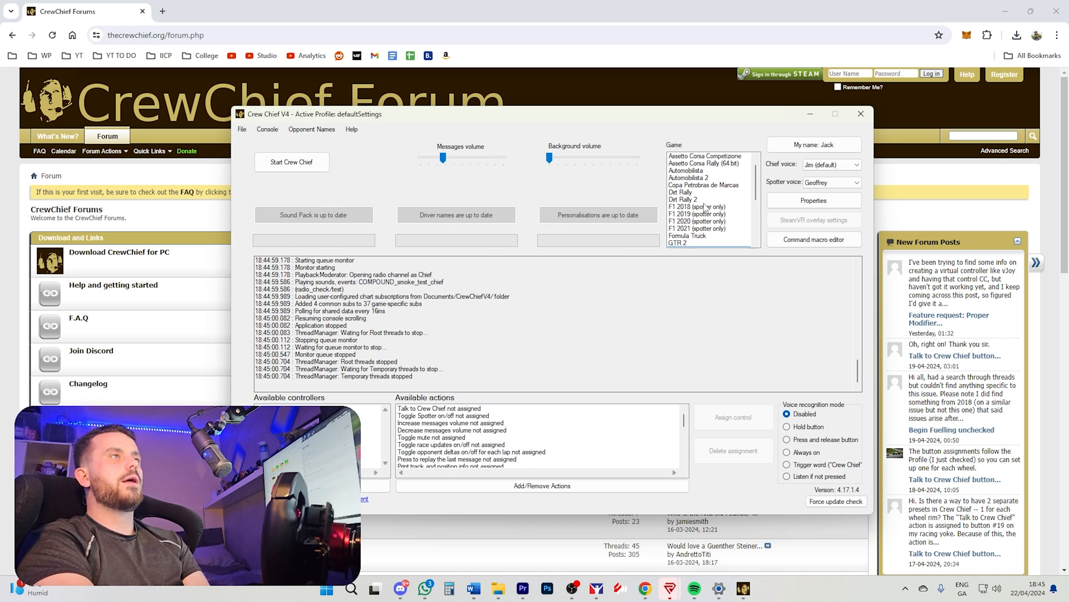
scroll(693, 218, down, 2)
click(691, 229)
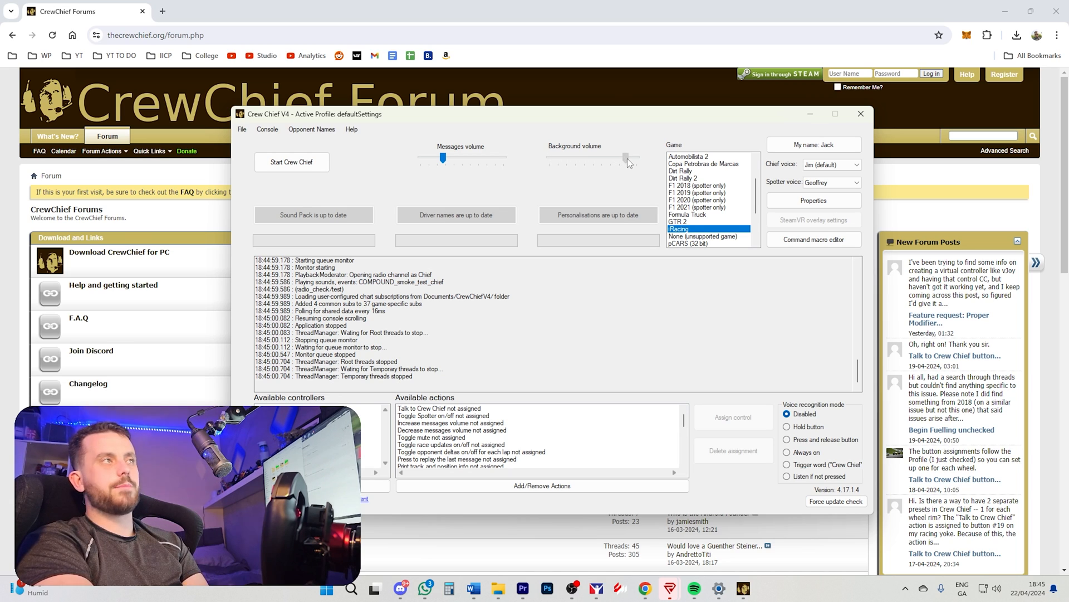
Raise the background volume to maximum and the messages volume to about the middle, then test them with a short Crew Chief run.
drag(644, 159, 645, 158)
click(315, 166)
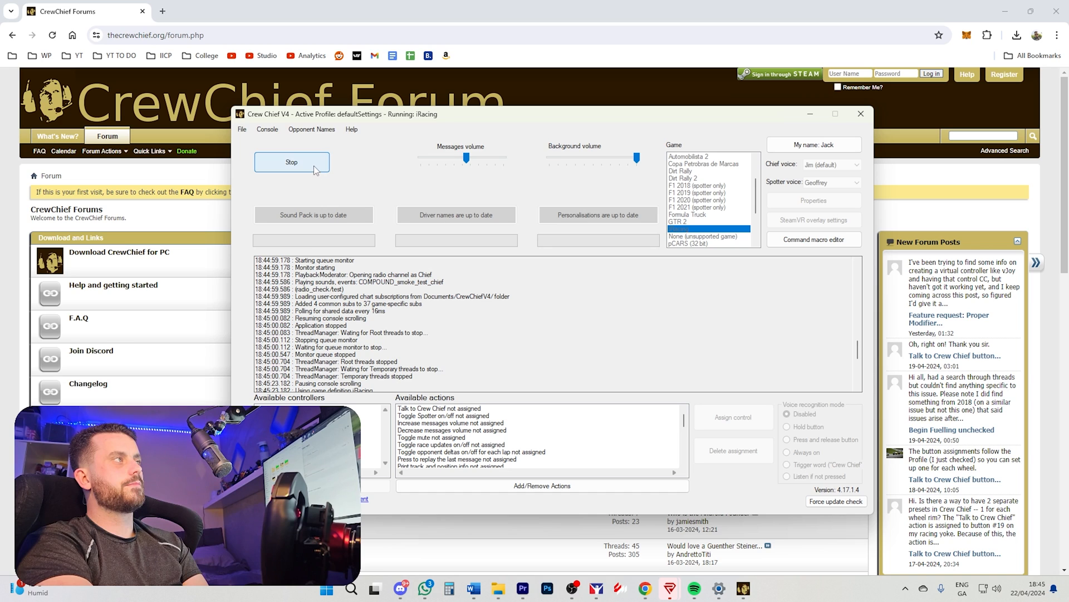
click(314, 166)
Lower the background volume to just above minimum while testing it with another Crew Chief run.
drag(638, 160, 550, 162)
click(296, 165)
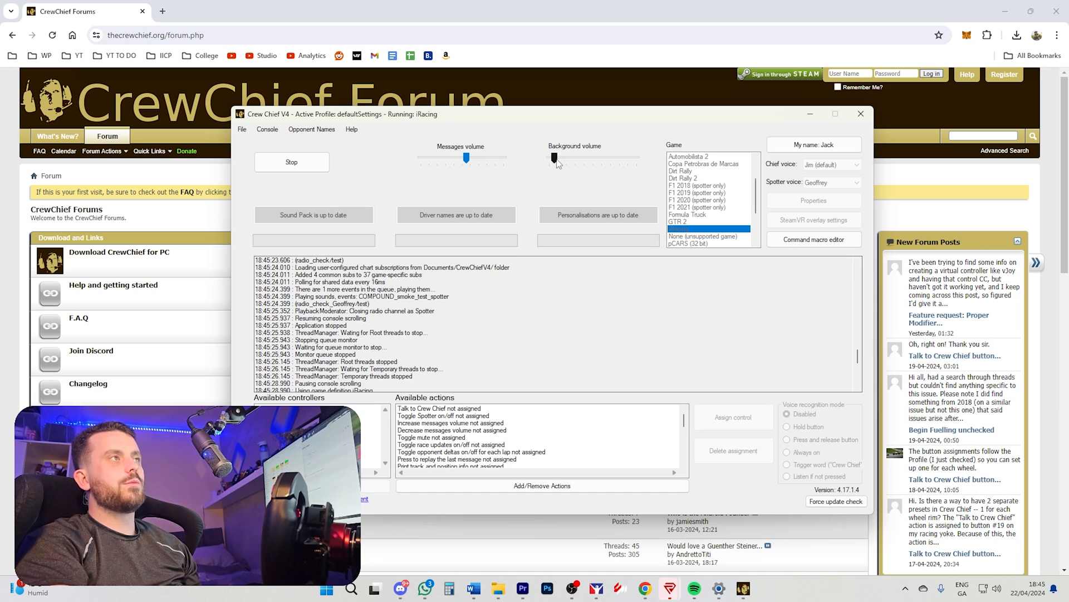
drag(552, 158, 557, 159)
click(320, 165)
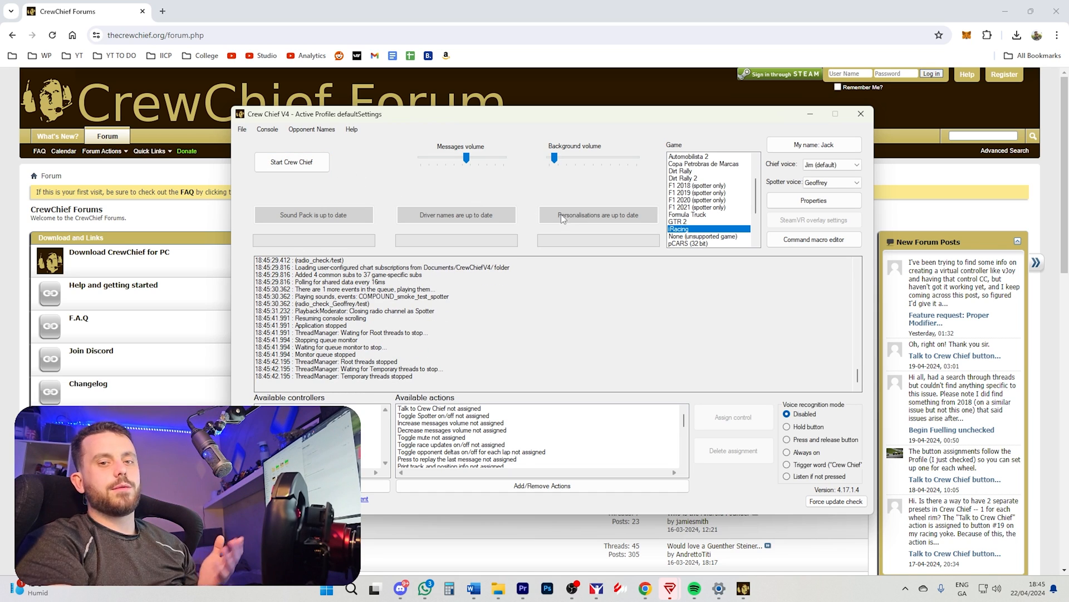
Set the background volume to minimum and the messages volume to about a third of its range.
mouse_move(555, 158)
mouse_down()
mouse_move(663, 168)
mouse_move(560, 165)
mouse_up()
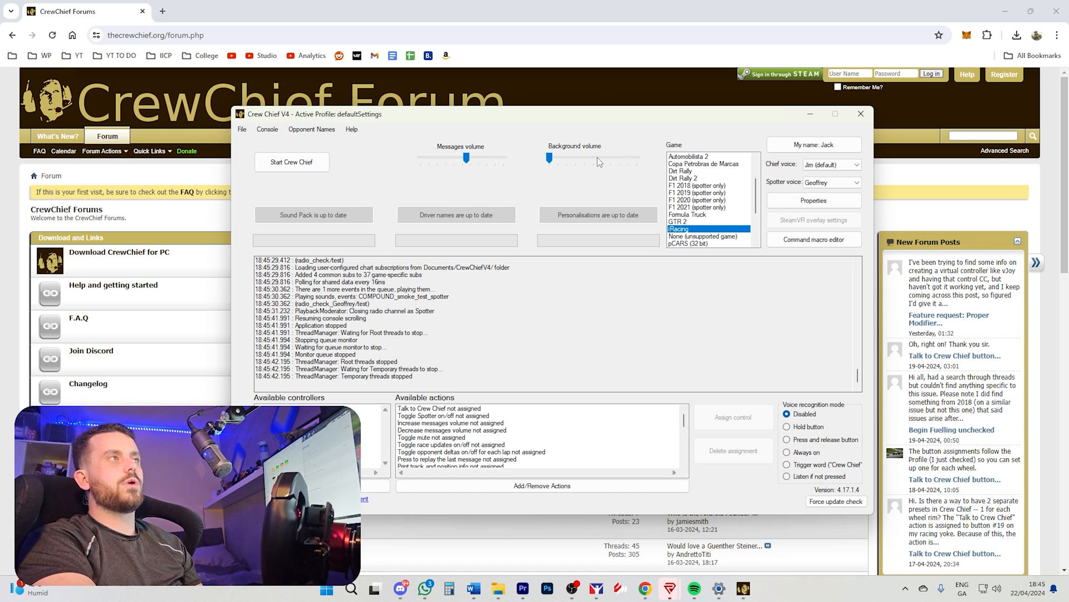
drag(610, 160, 443, 159)
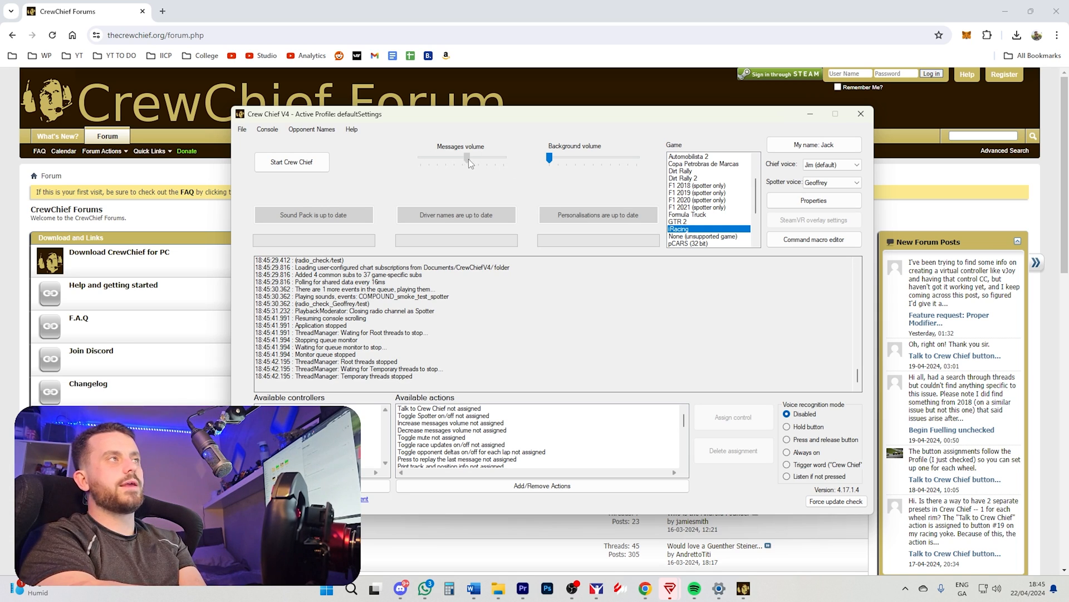
drag(504, 160, 500, 161)
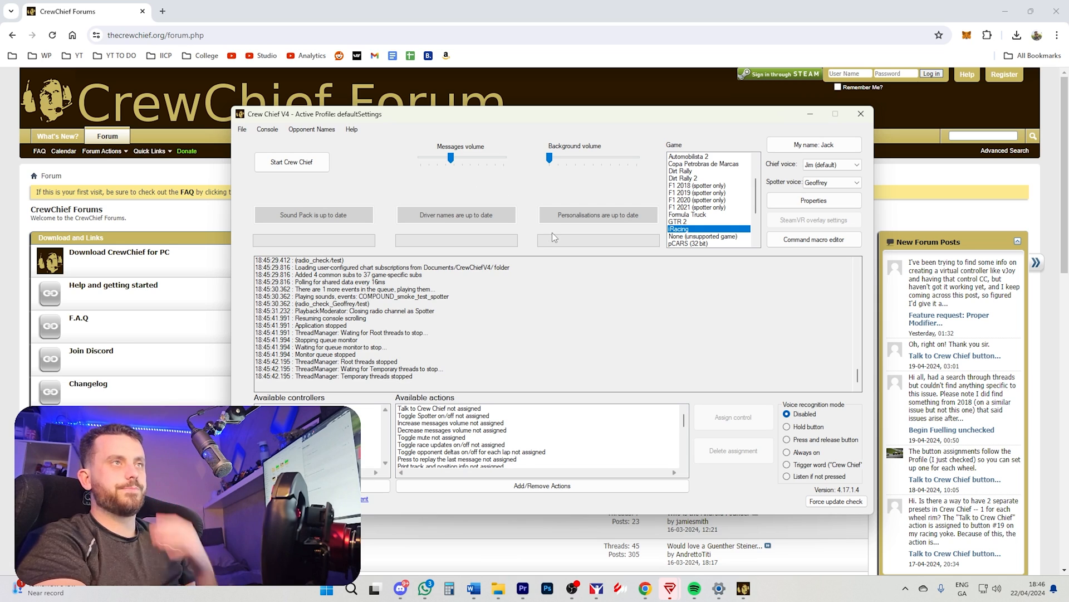
Look through the available full personalisations and driver names, and leave the name selection without changing it.
click(815, 145)
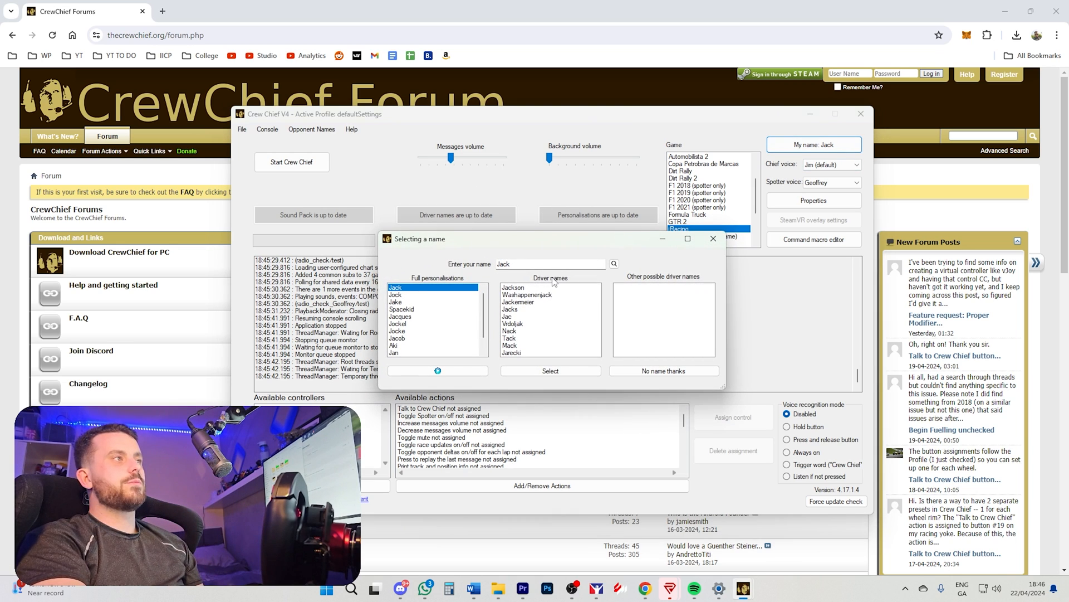
mouse_move(484, 306)
mouse_down()
mouse_move(486, 320)
mouse_move(484, 306)
mouse_up()
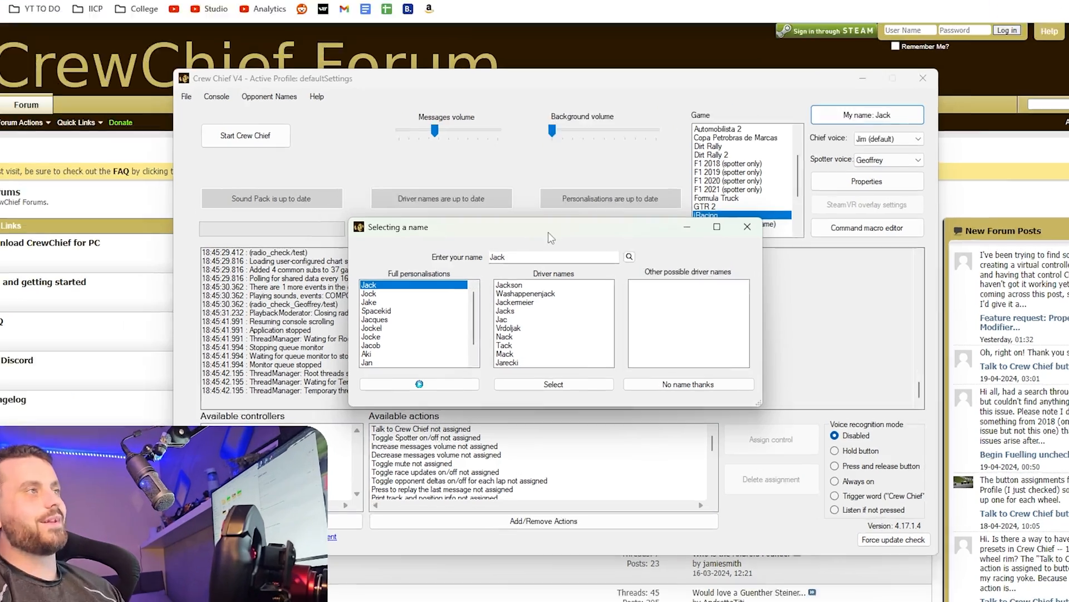
drag(533, 238, 542, 246)
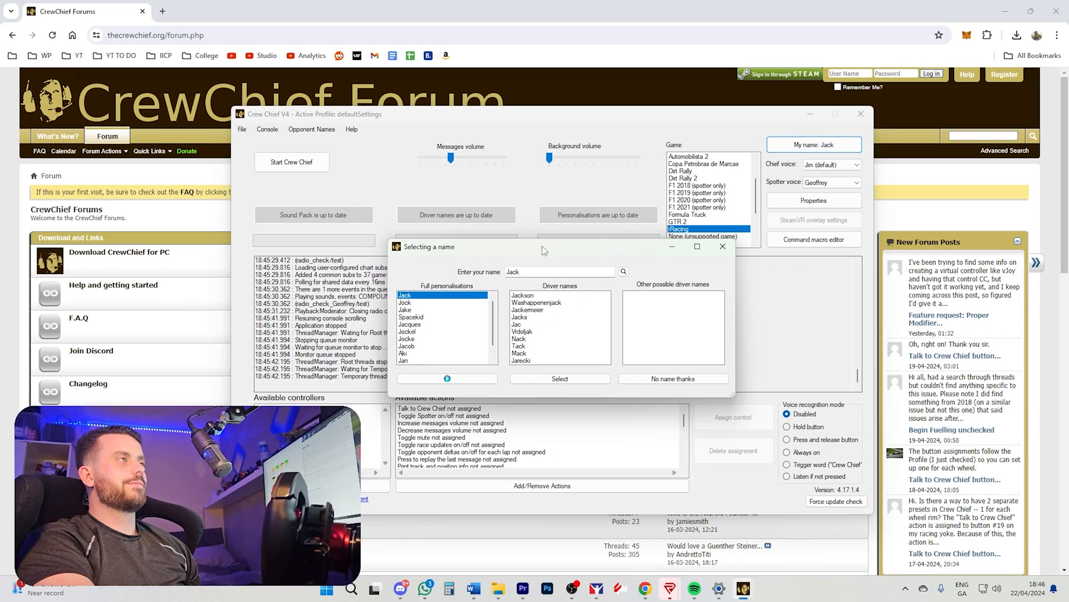
click(538, 273)
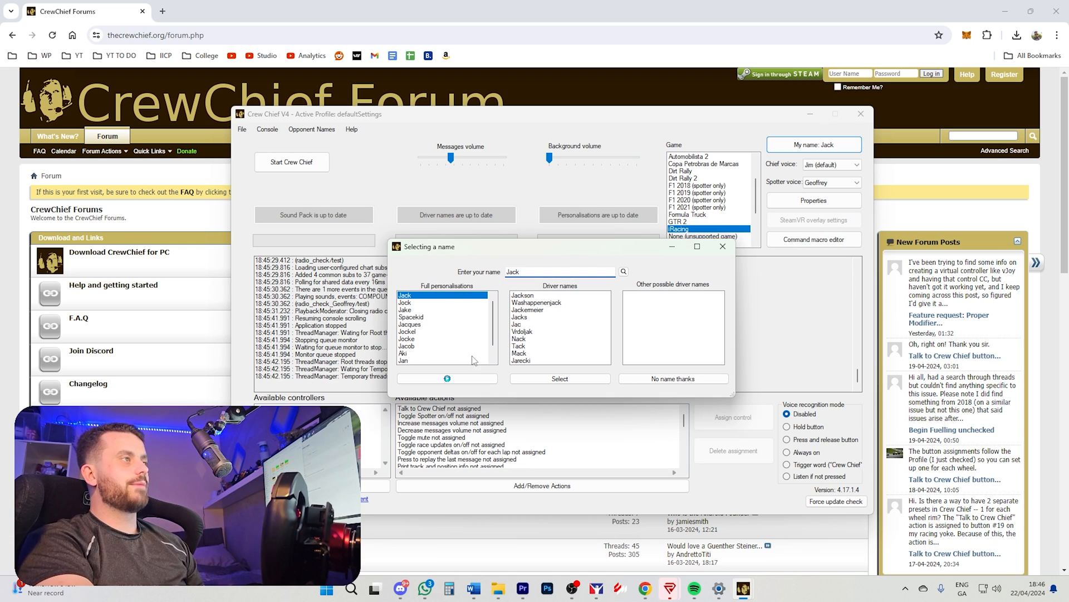
scroll(466, 351, down, 1)
scroll(466, 351, up, 1)
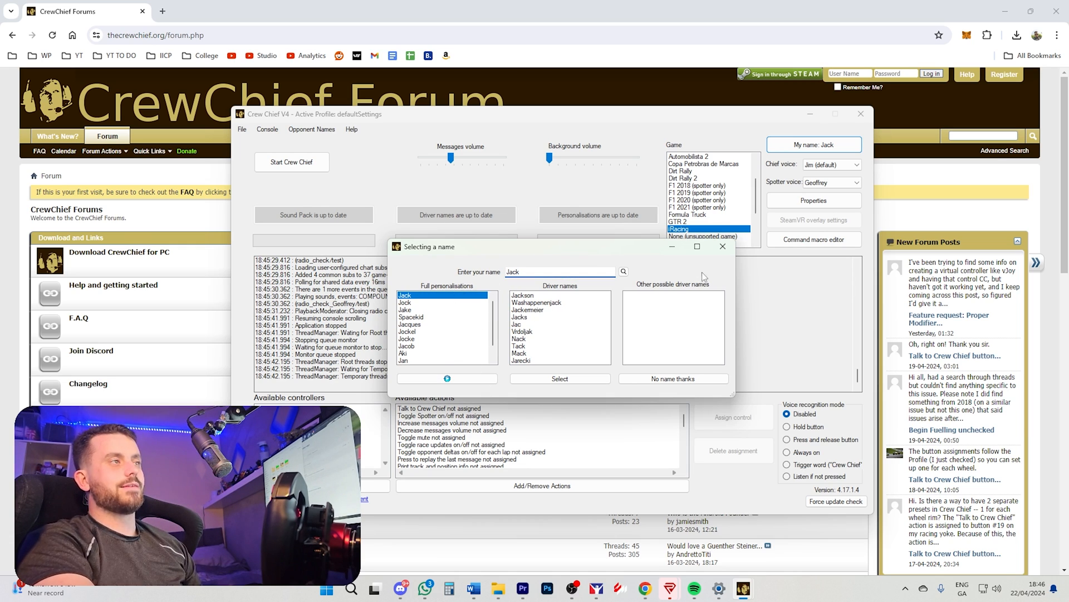
click(726, 249)
Check the available chief voices and keep Jim (default).
click(828, 164)
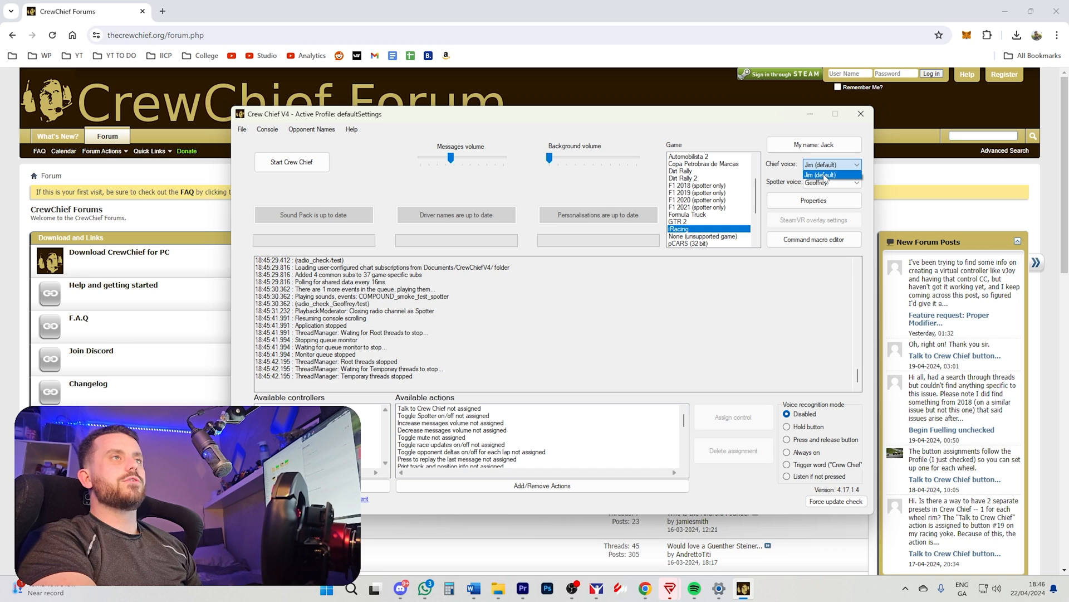
click(810, 163)
click(835, 166)
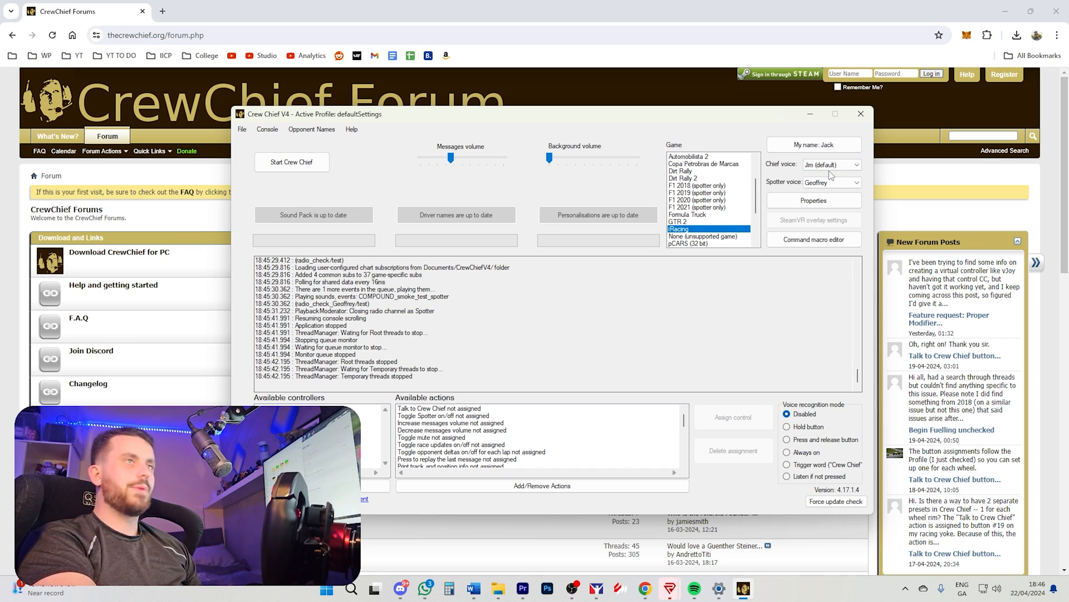
click(829, 171)
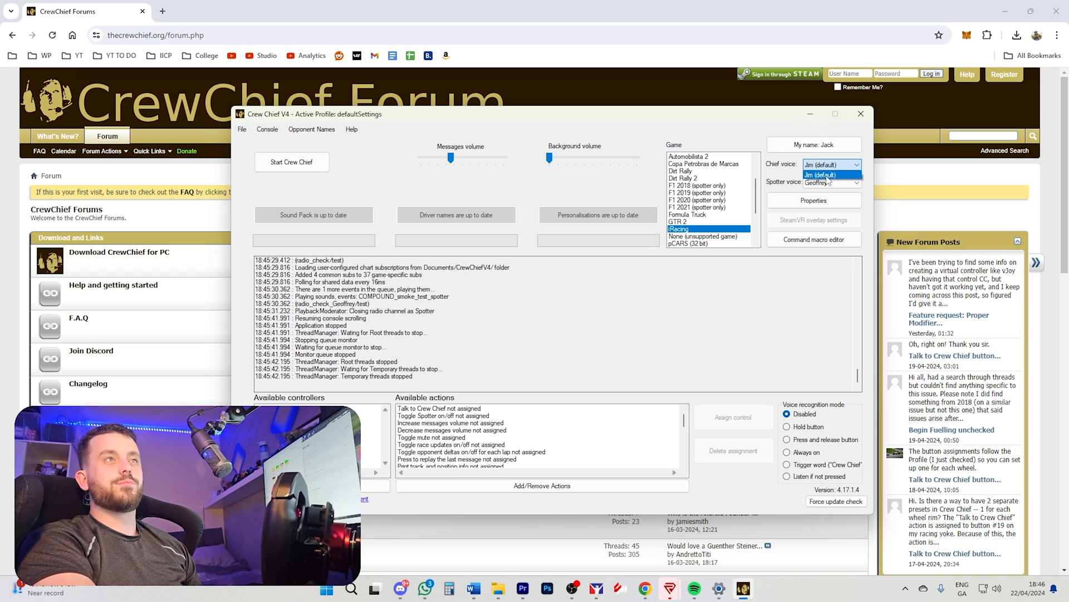
click(828, 177)
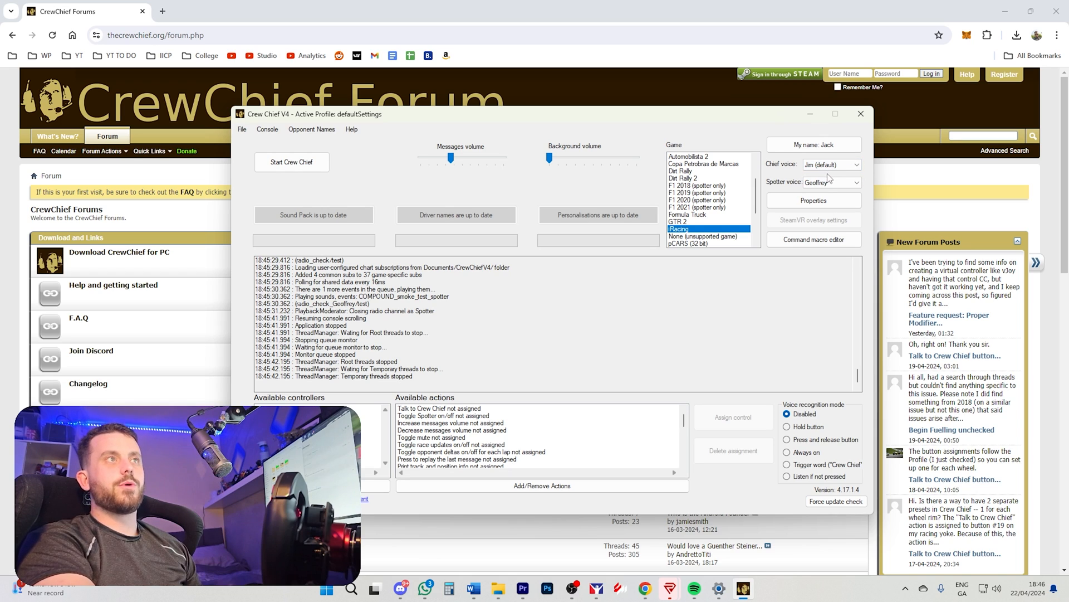
Change the spotter voice to Billy, restart the application to load its sounds, and stop the run after the radio check.
click(829, 182)
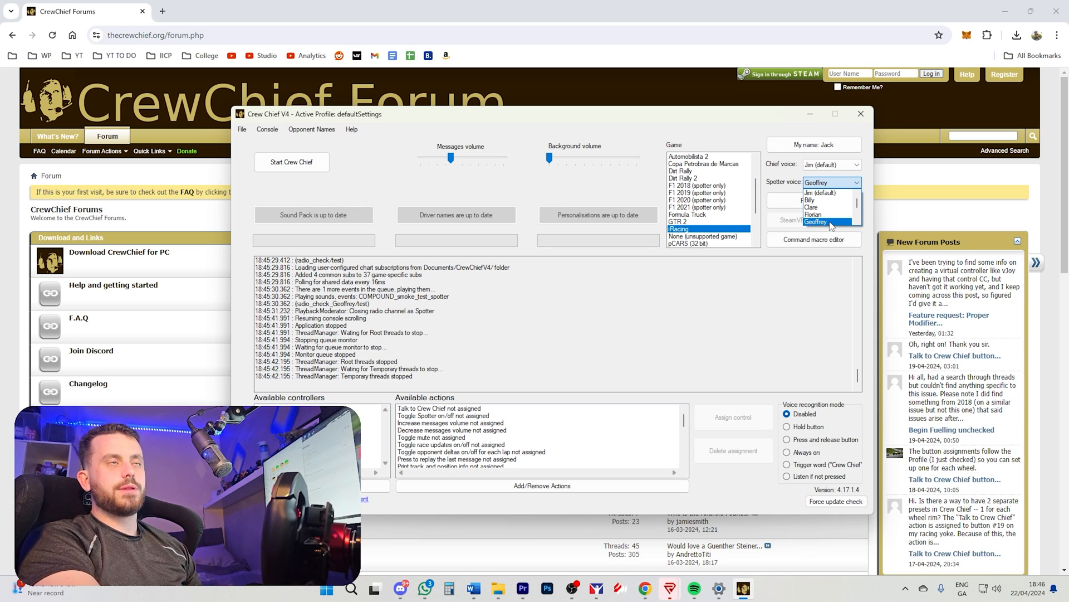
click(821, 200)
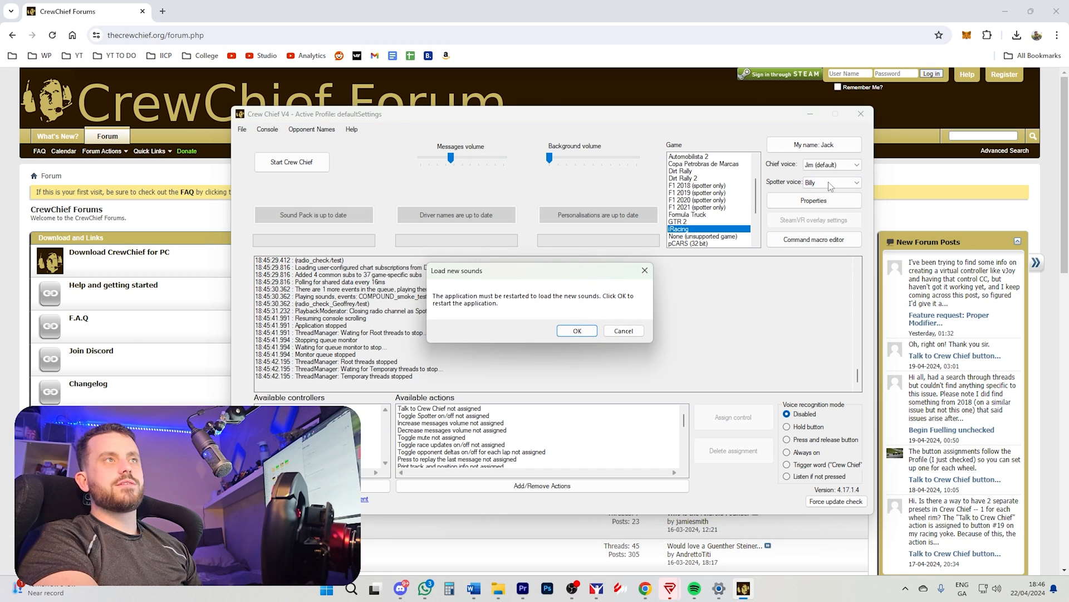
click(583, 332)
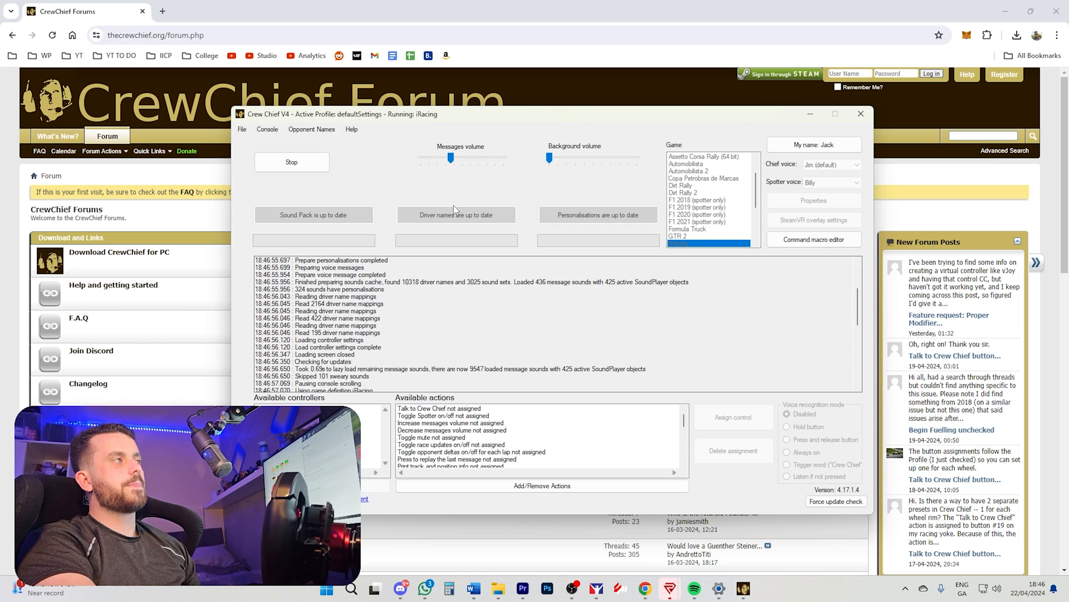
click(292, 163)
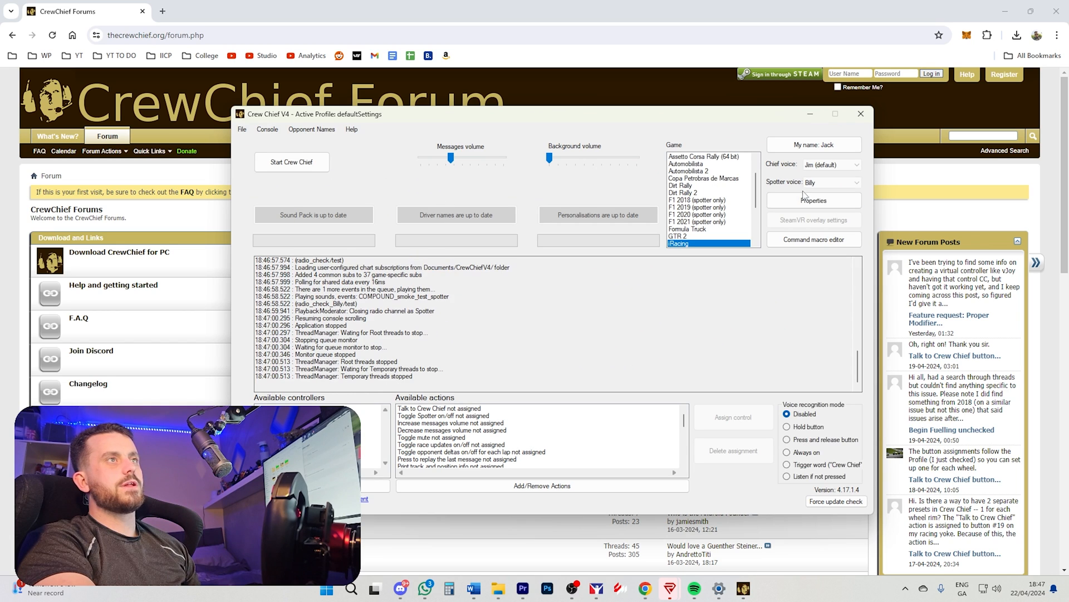
Set the spotter voice to Geoffrey and restart the application to load the new sounds.
click(831, 182)
click(825, 214)
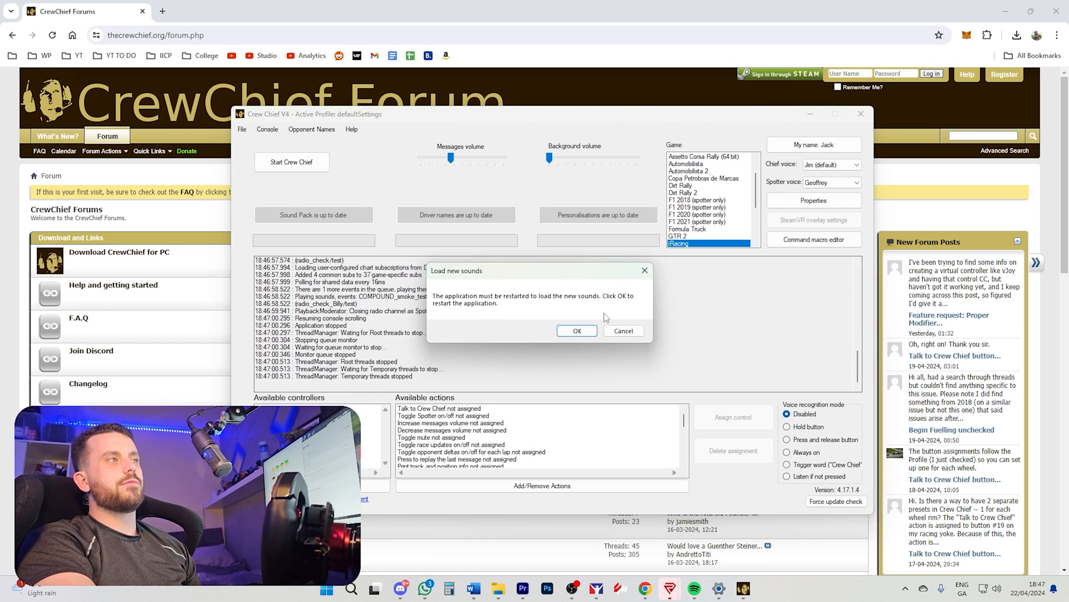
click(577, 331)
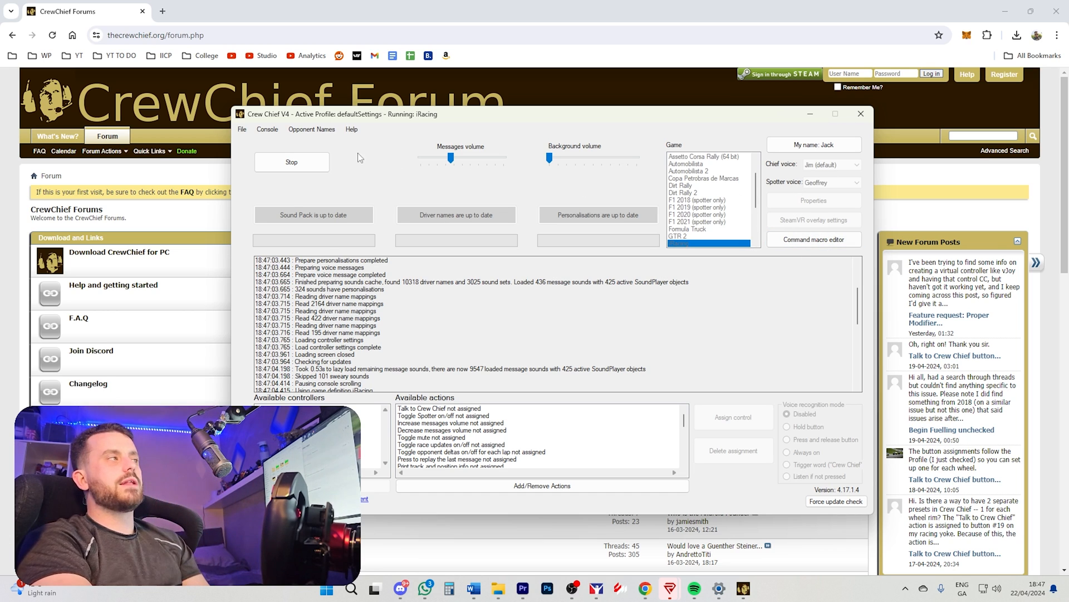
Stop the current Crew Chief run, start it once more for another radio check, and end with it stopped.
click(294, 166)
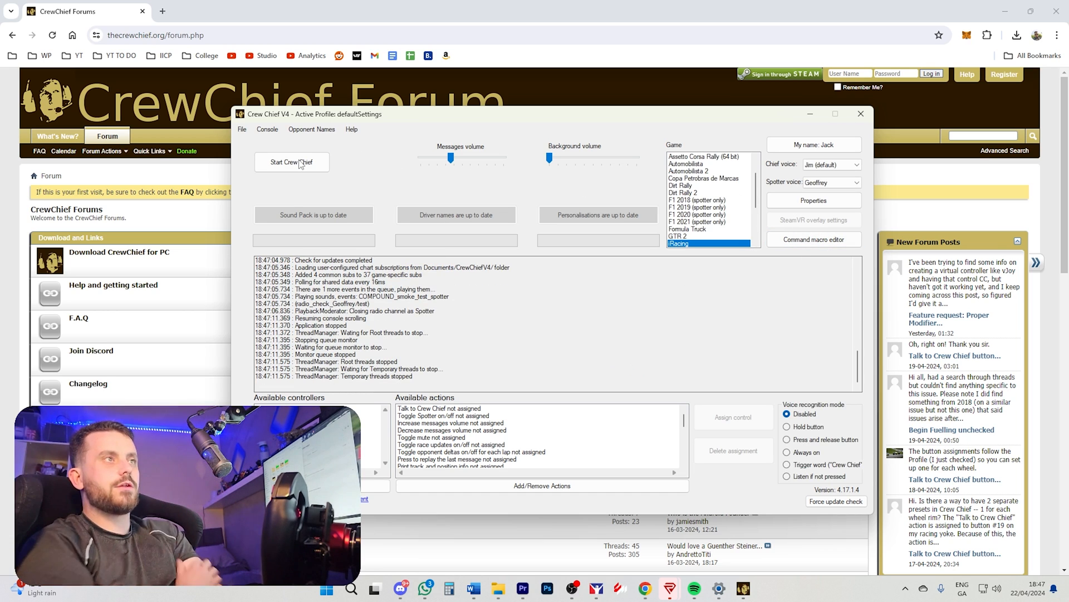
click(300, 164)
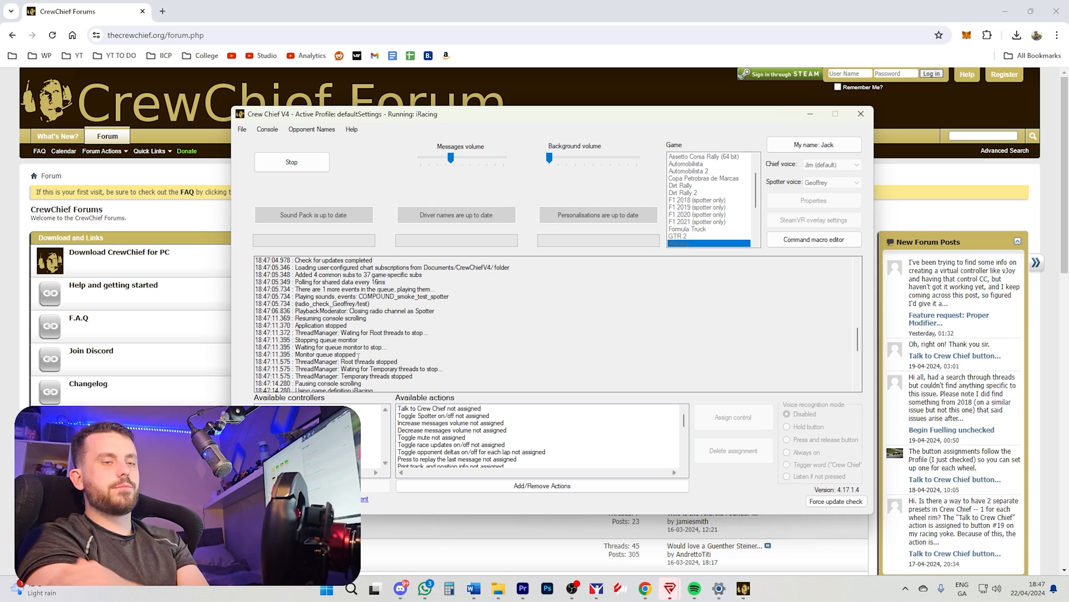
click(303, 166)
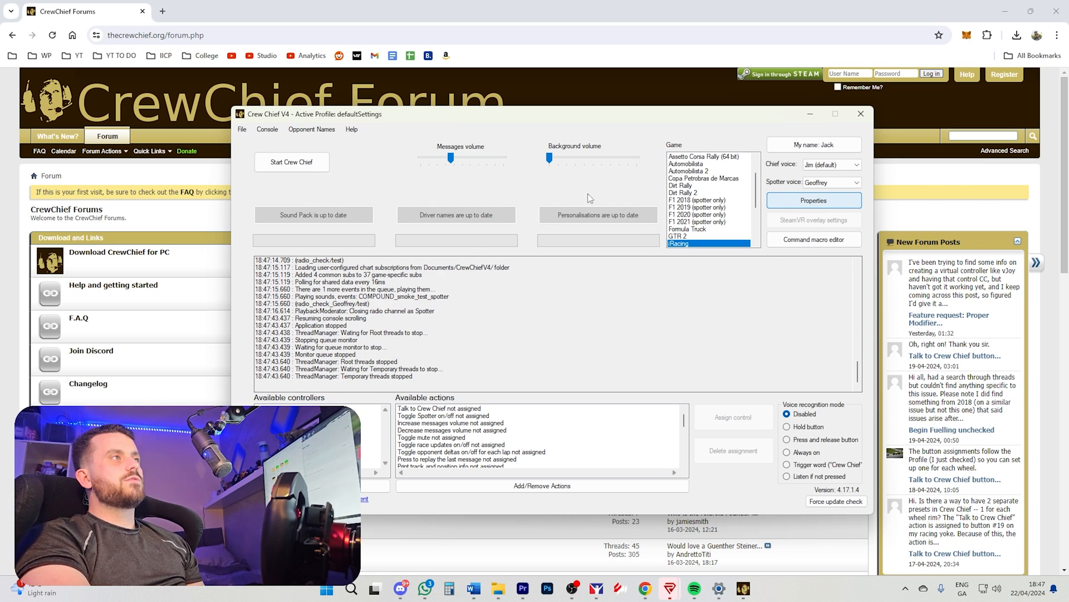
Open the configuration properties, keep iRacing as the game filter, and filter the settings to the Fuel, Temperatures & Damage category.
click(787, 200)
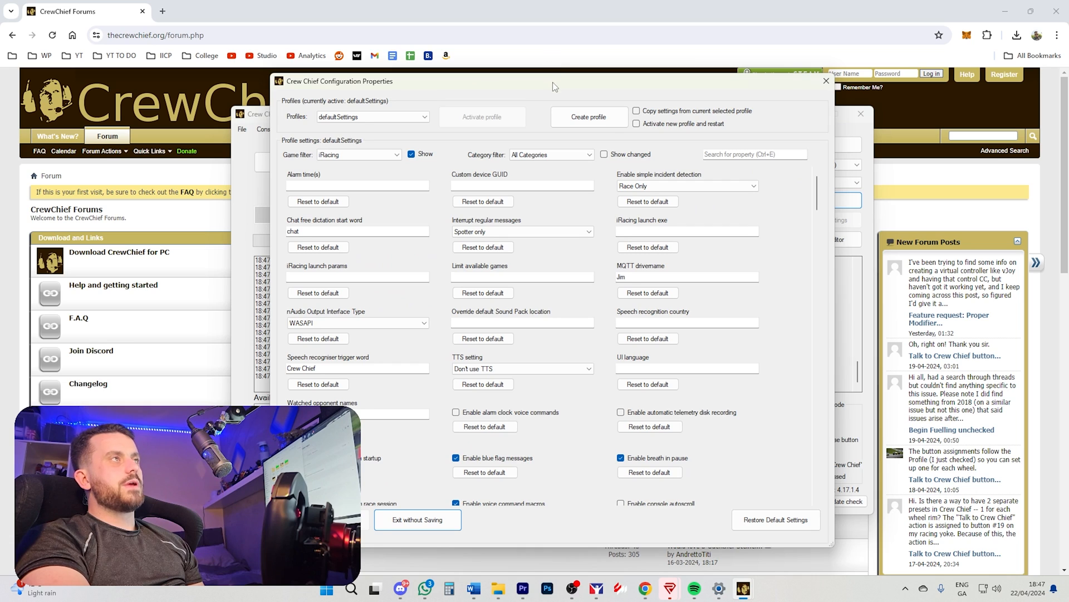
drag(553, 82, 562, 84)
click(400, 161)
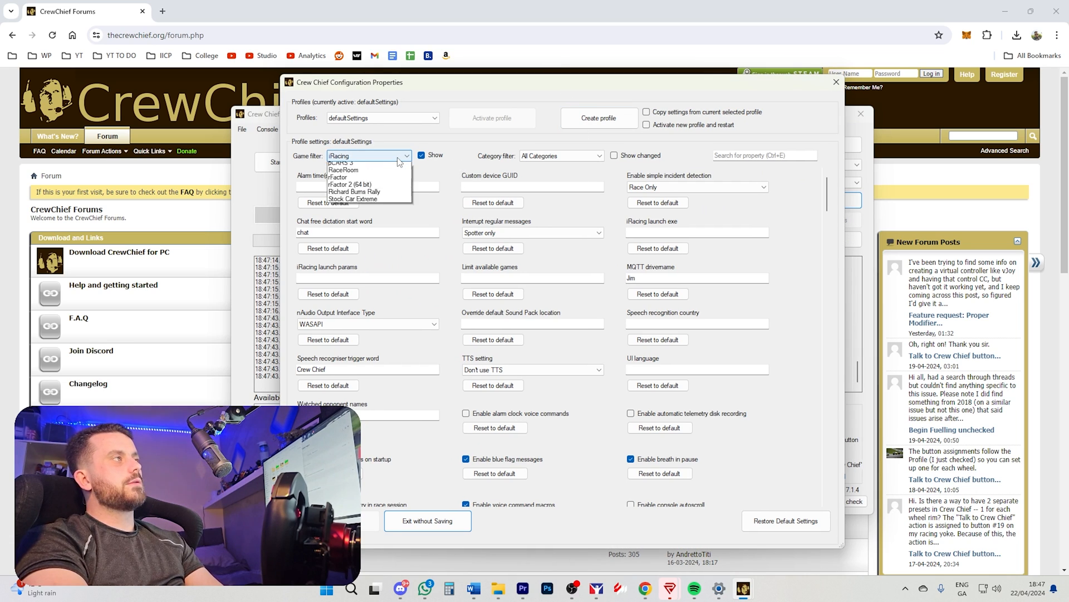
click(399, 160)
click(564, 158)
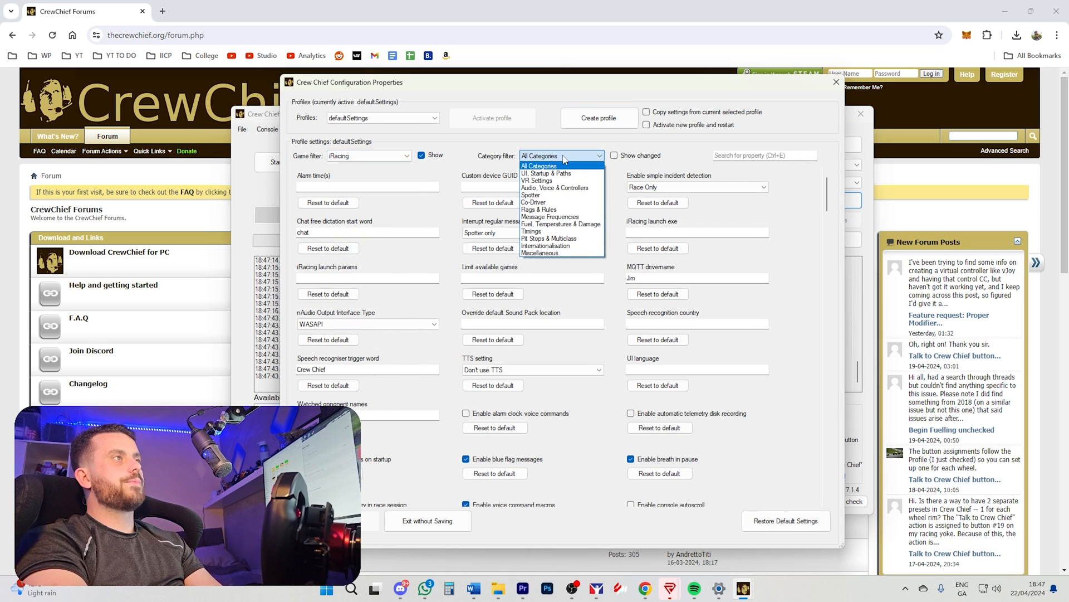
click(562, 223)
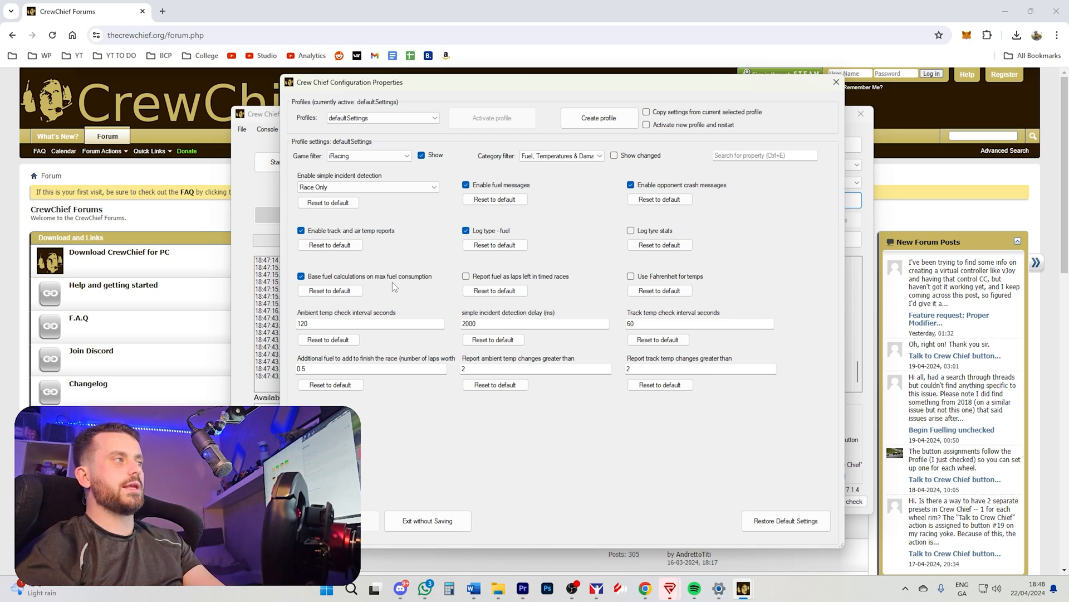
Try 0.0 and then -0.5 laps as the additional fuel to add to finish the race.
mouse_move(303, 362)
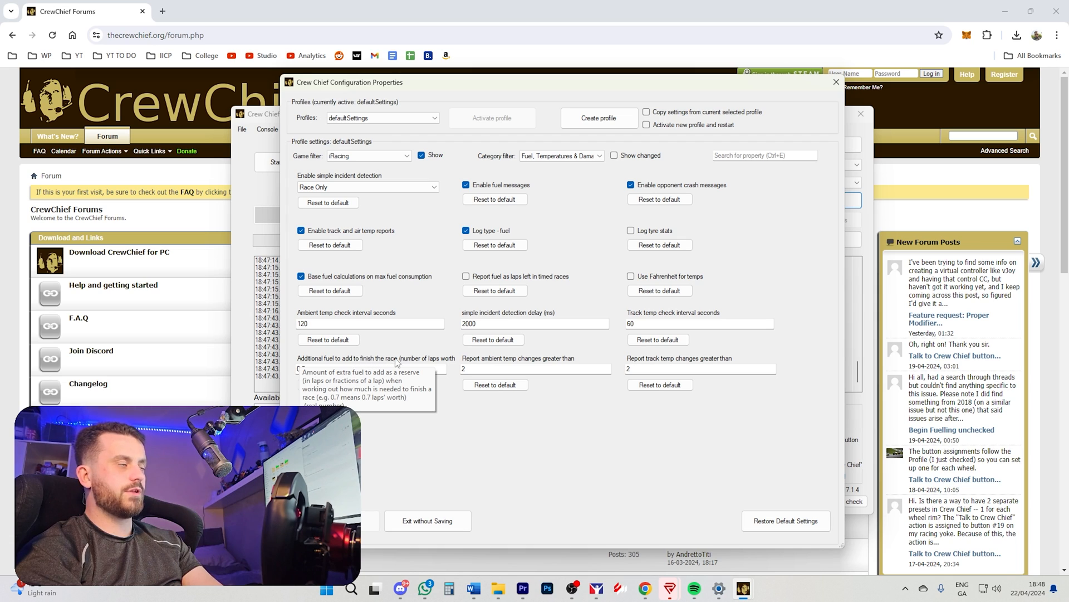
double_click(340, 368)
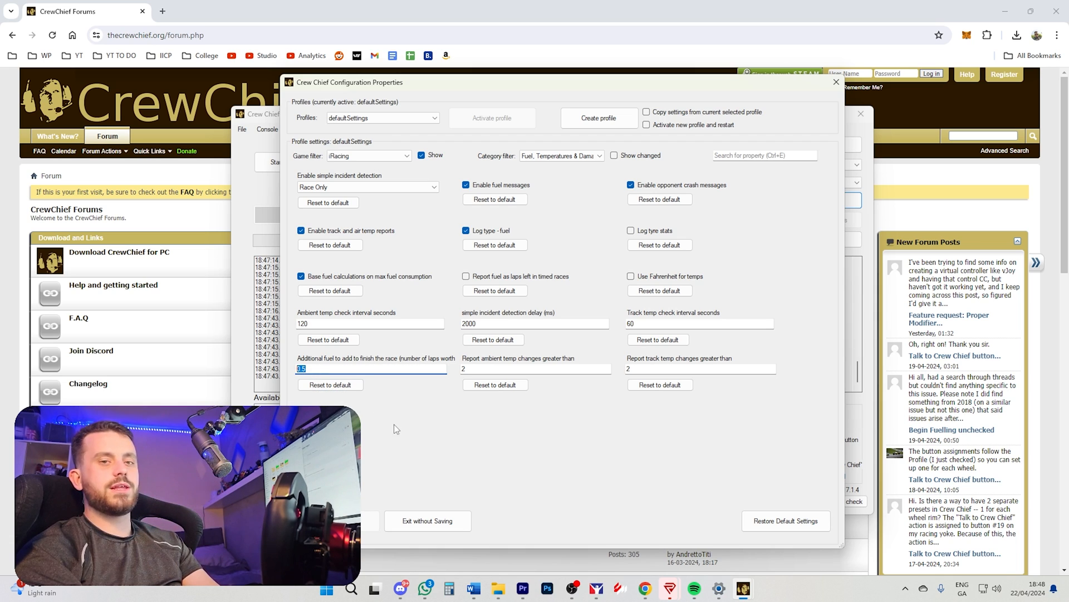
click(423, 369)
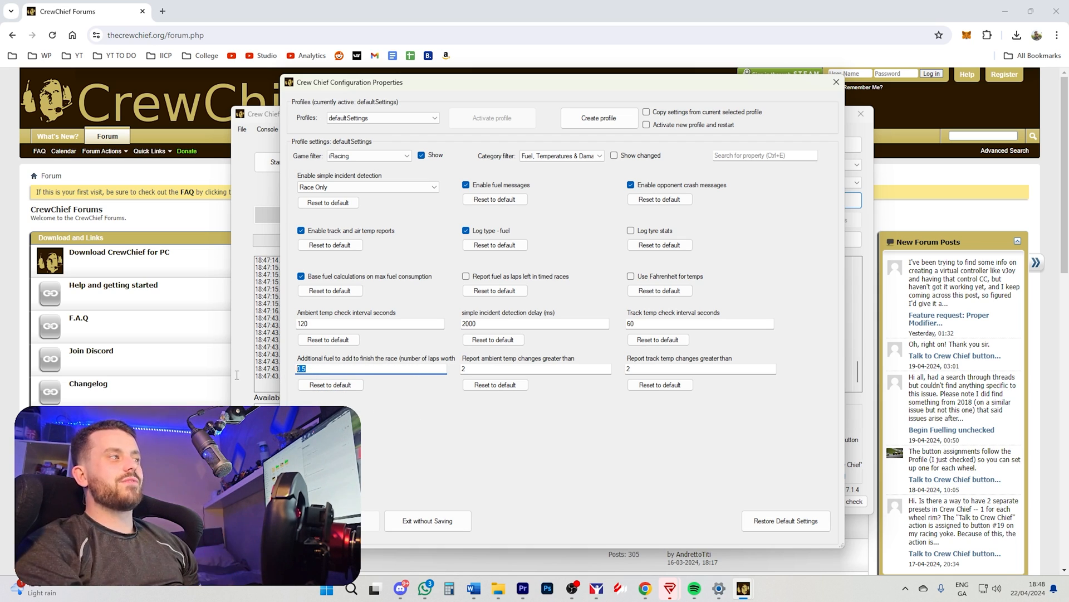
text(0.0)
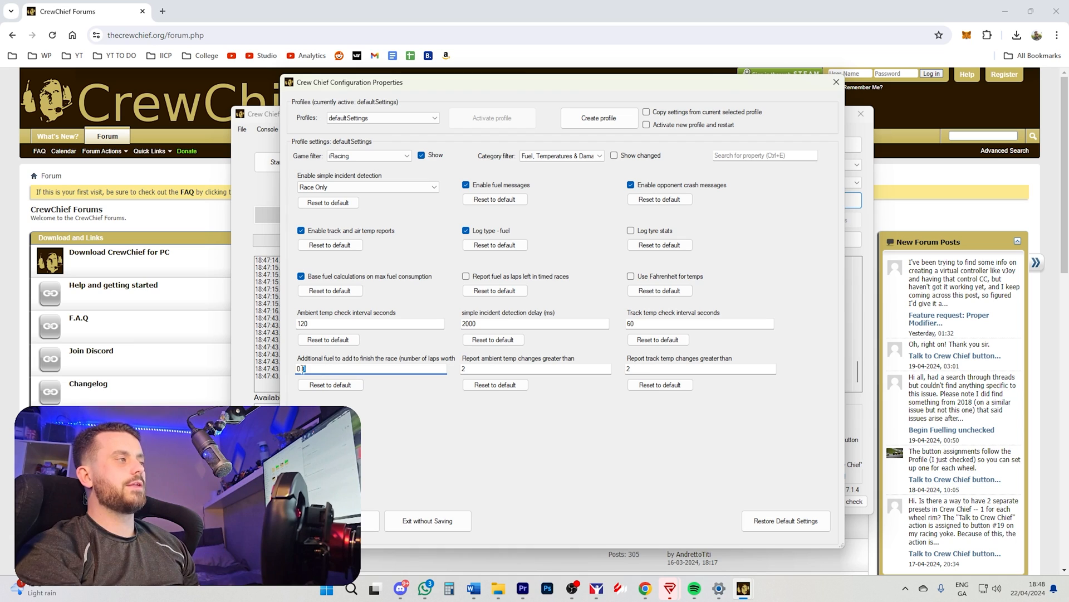
double_click(304, 368)
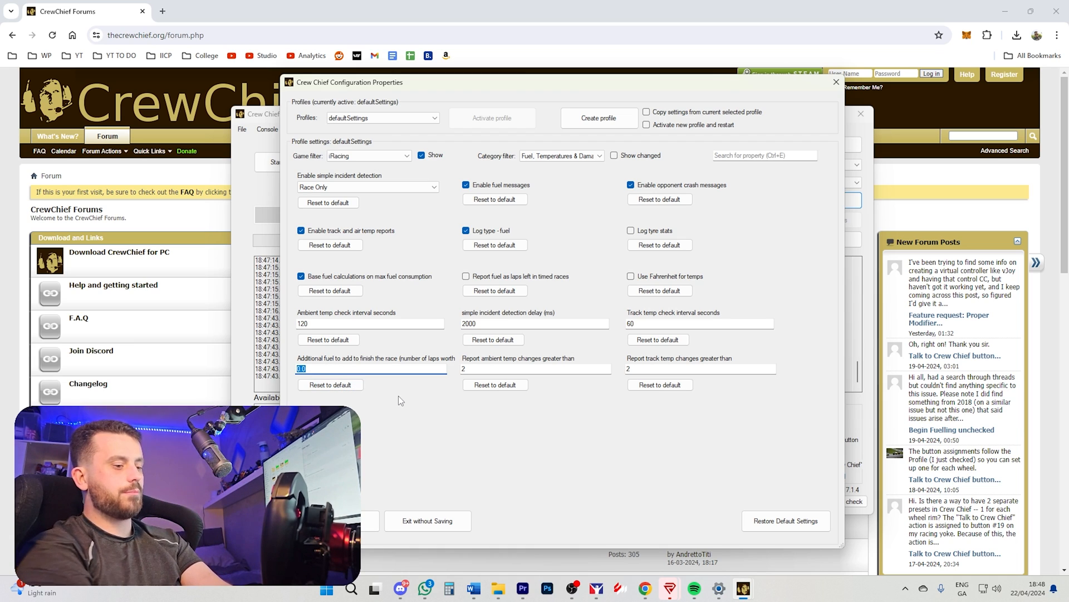
text(-0)
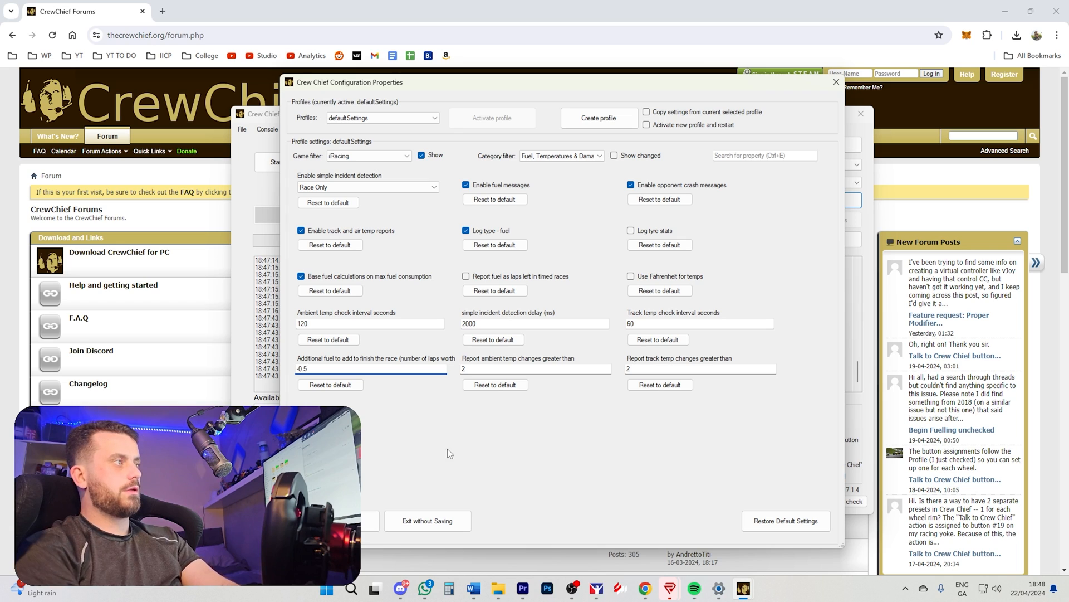
Set the additional fuel to add to finish the race to 0 laps.
drag(375, 372, 246, 370)
key(BackSpace)
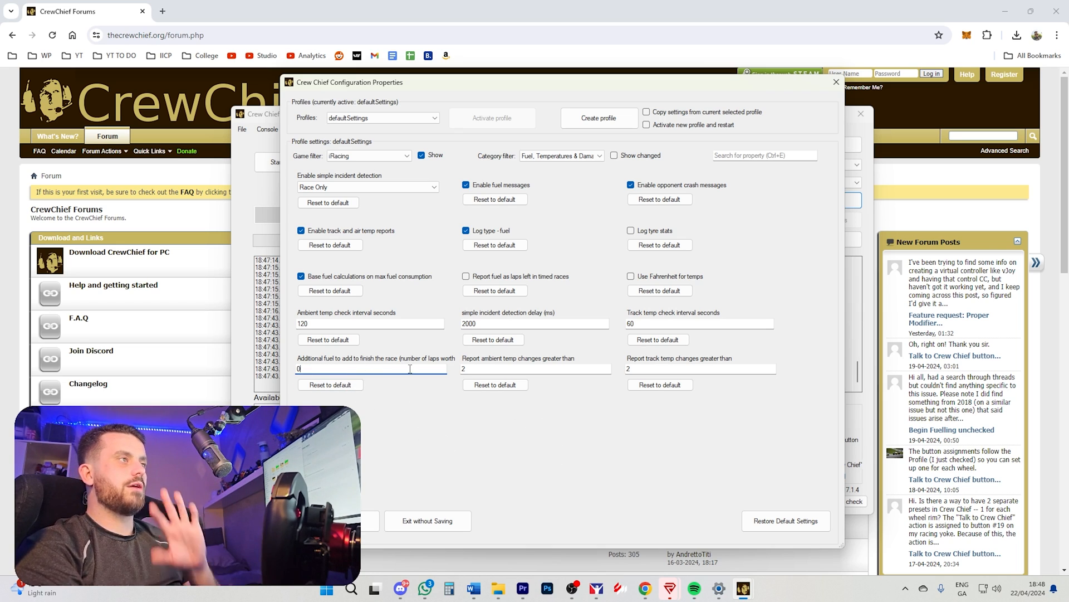
mouse_move(412, 374)
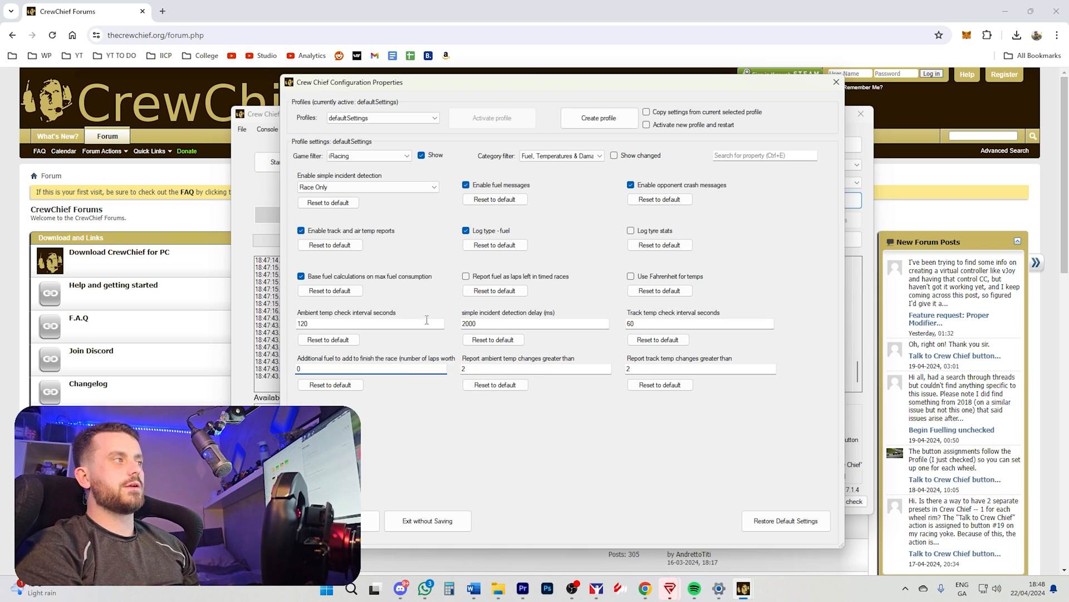
Examine the Audio, Voice & Controllers settings, including the nAudio output interface type and TTS options, keeping WASAPI and Don't use TTS.
click(568, 156)
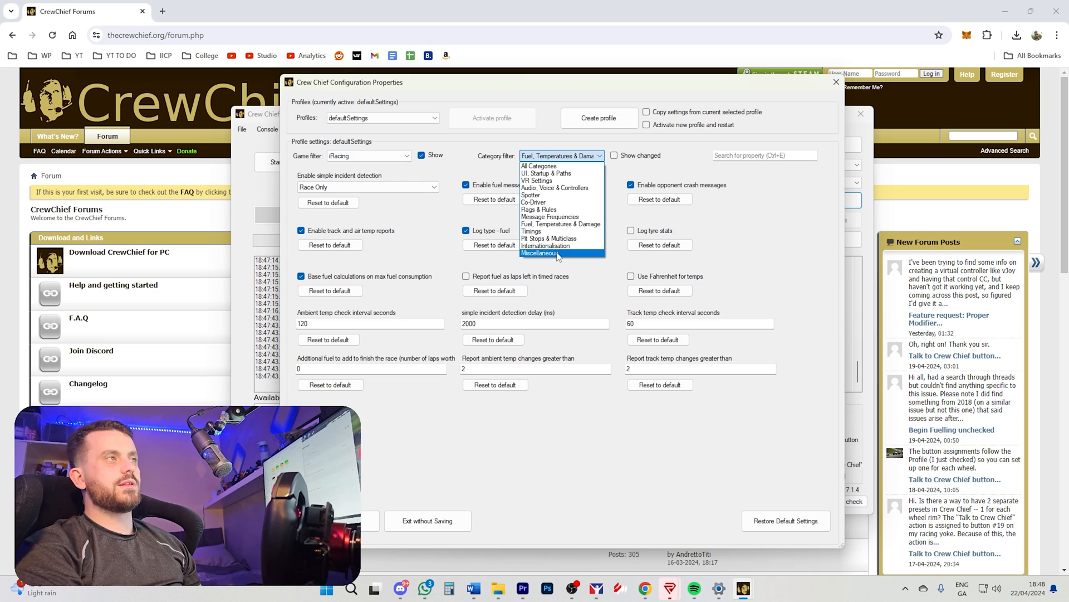
click(552, 187)
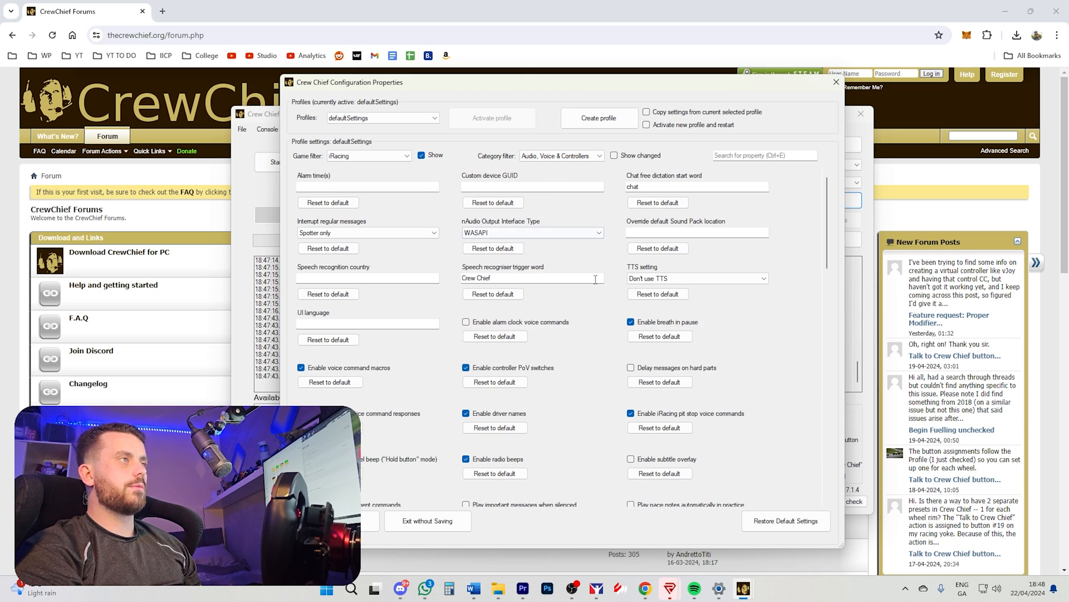
click(556, 233)
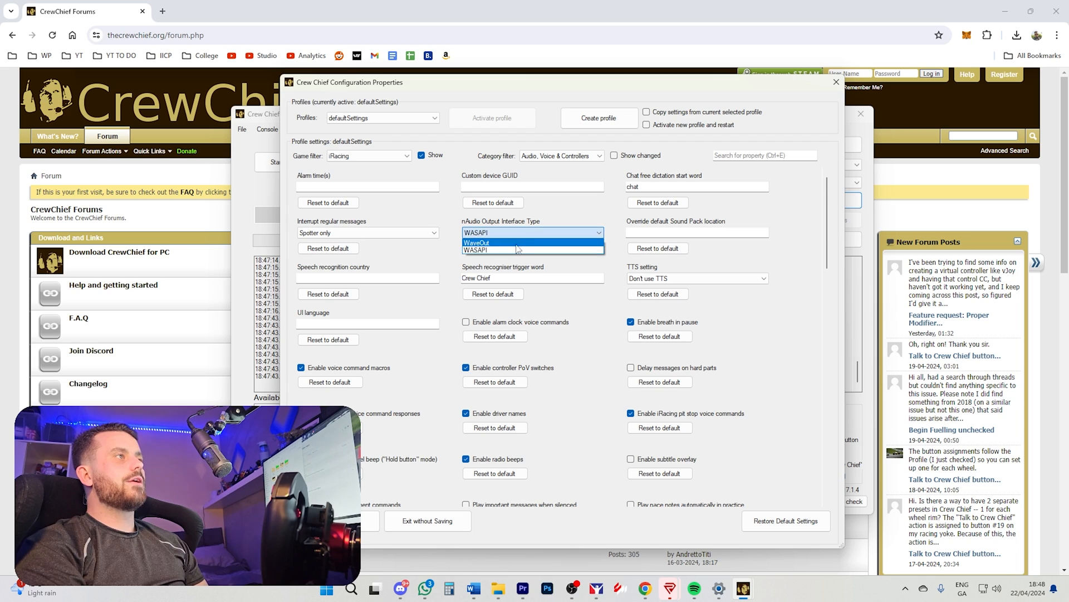
click(483, 250)
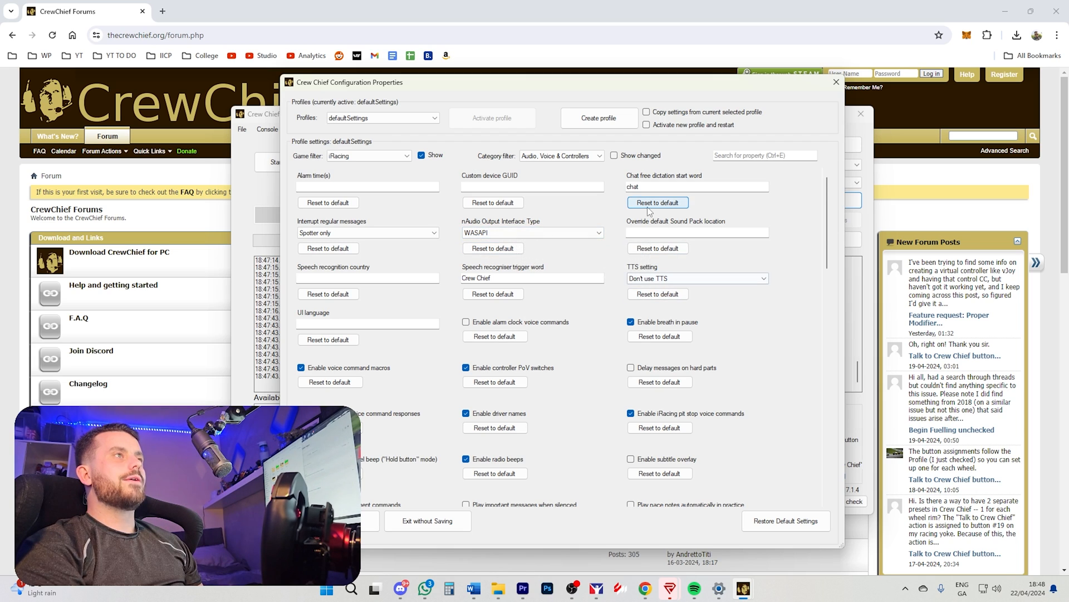
click(675, 280)
click(670, 280)
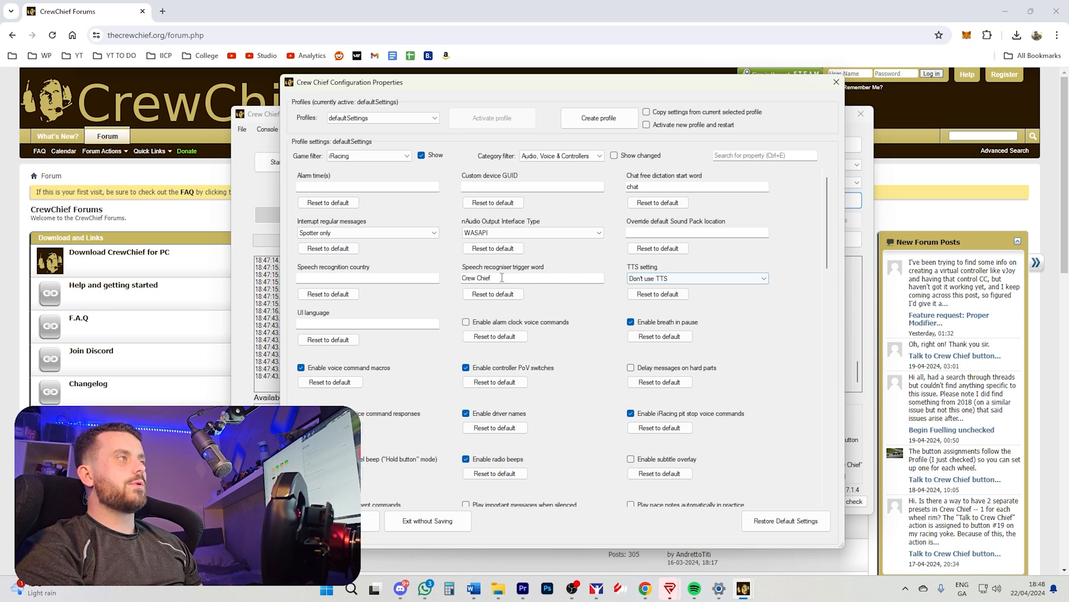
scroll(356, 238, down, 10)
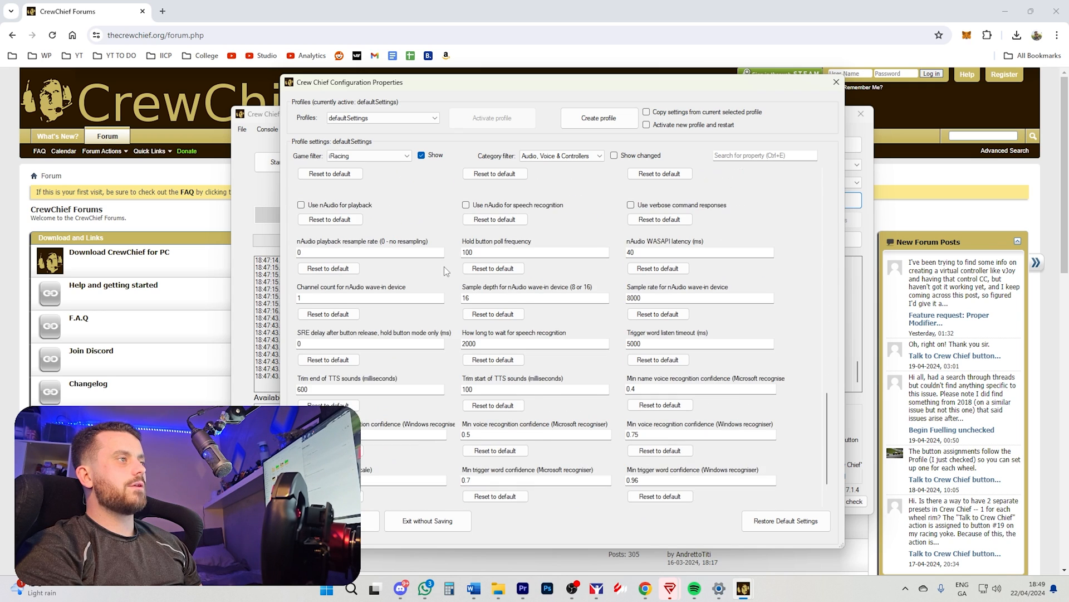
scroll(477, 310, up, 3)
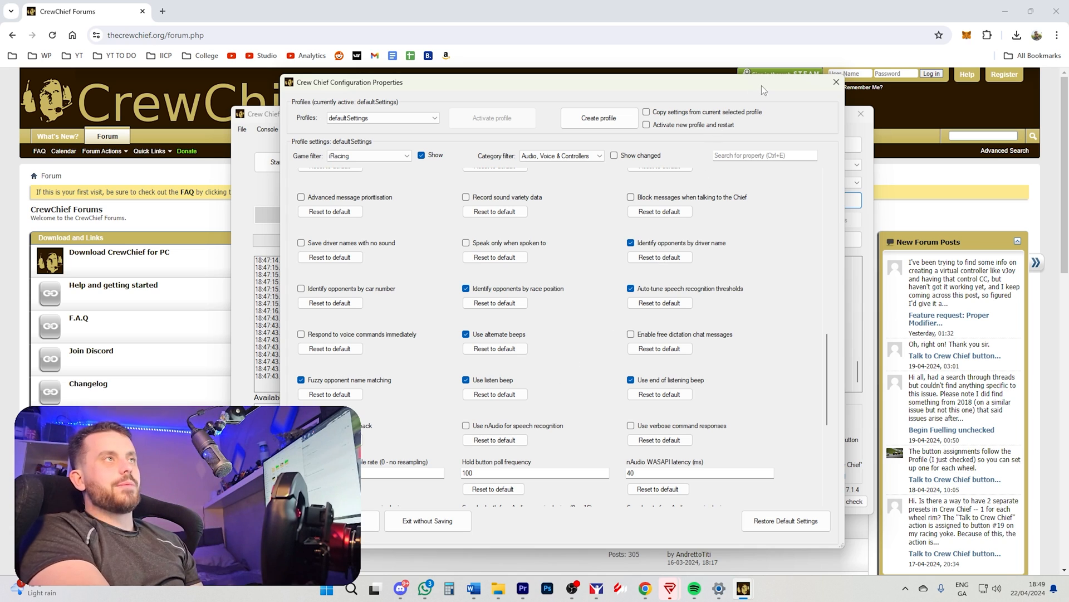
Close the configuration properties and save the changes to the defaultSettings profile.
drag(771, 83, 775, 90)
click(840, 90)
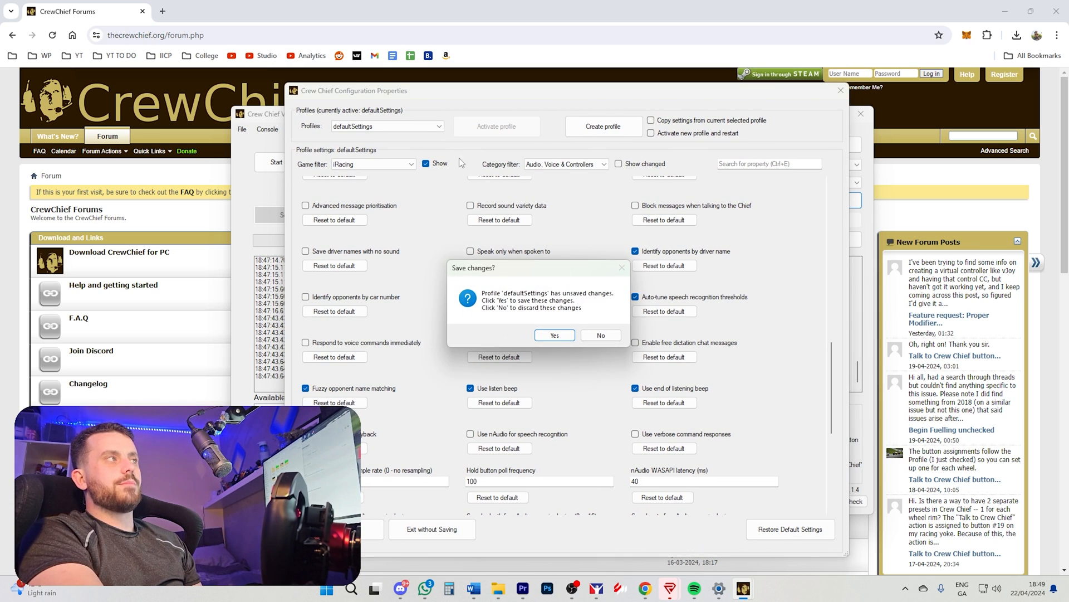
click(556, 334)
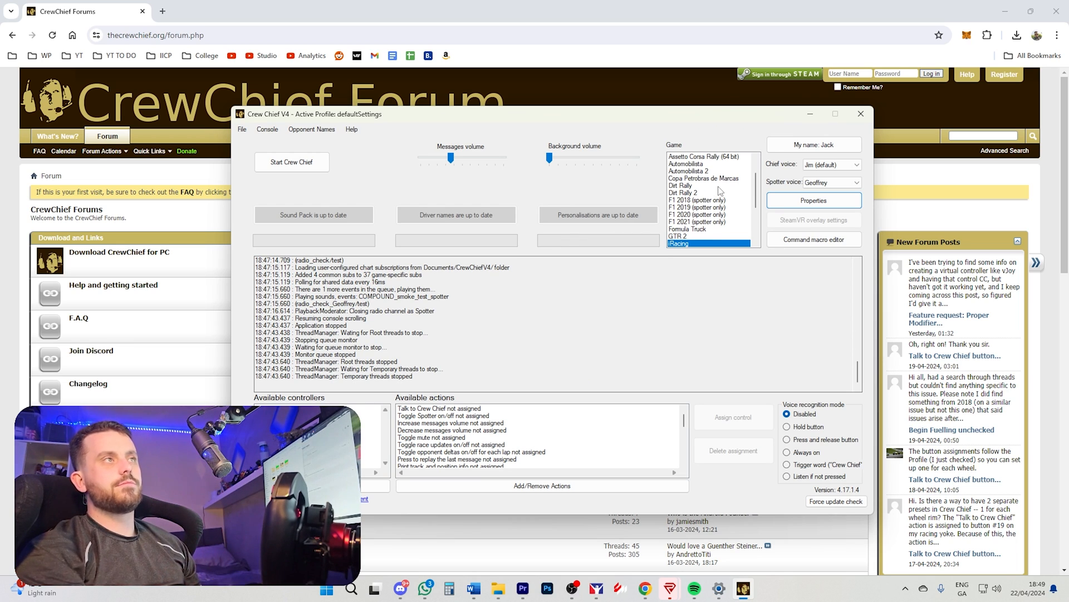
scroll(719, 190, down, 4)
scroll(719, 190, up, 6)
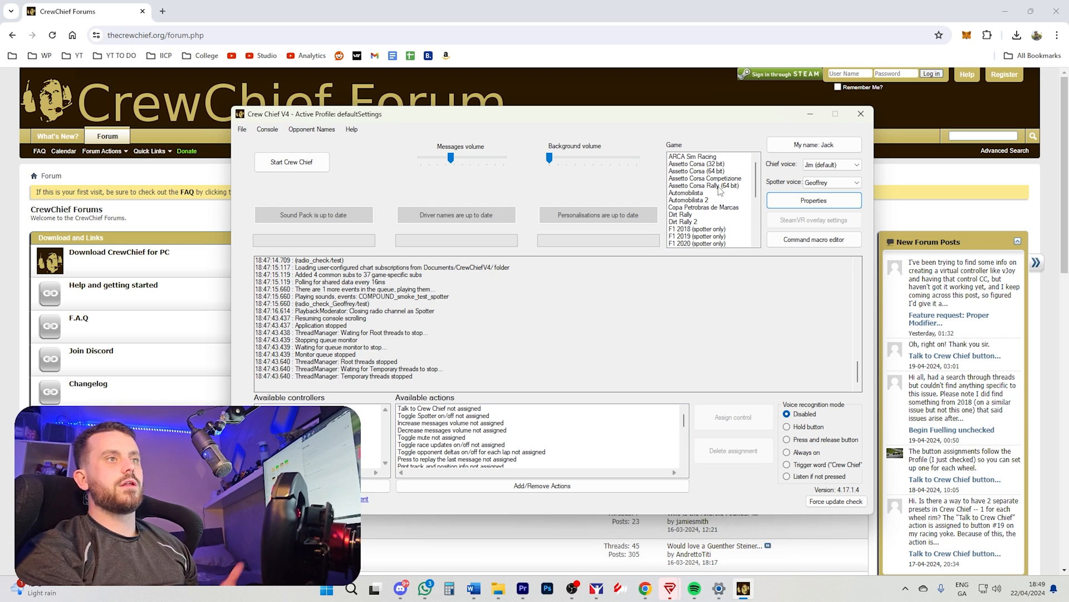
drag(595, 113, 602, 121)
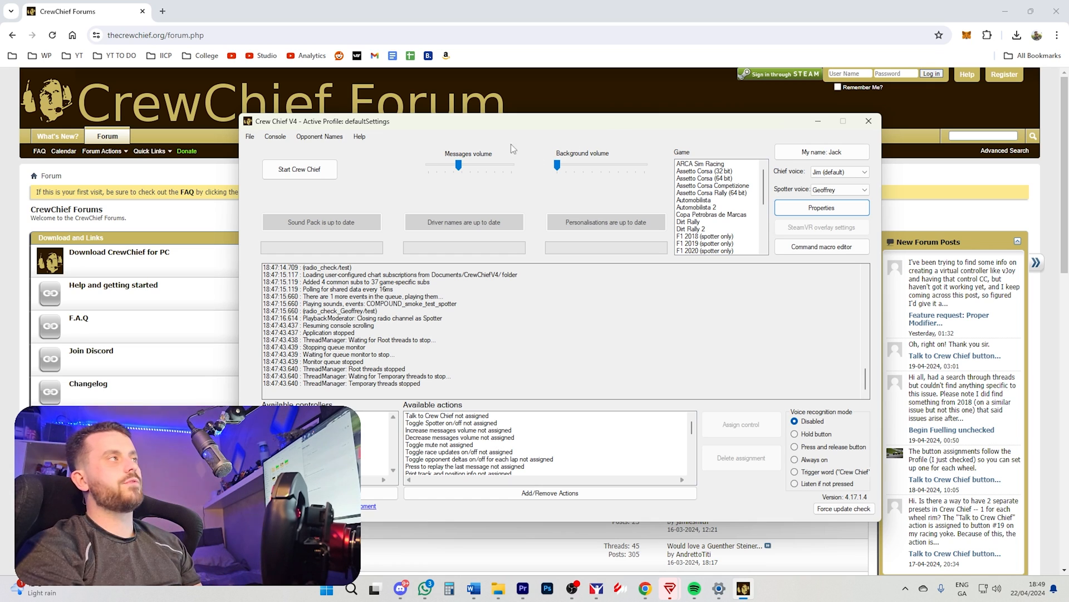
drag(515, 123, 527, 127)
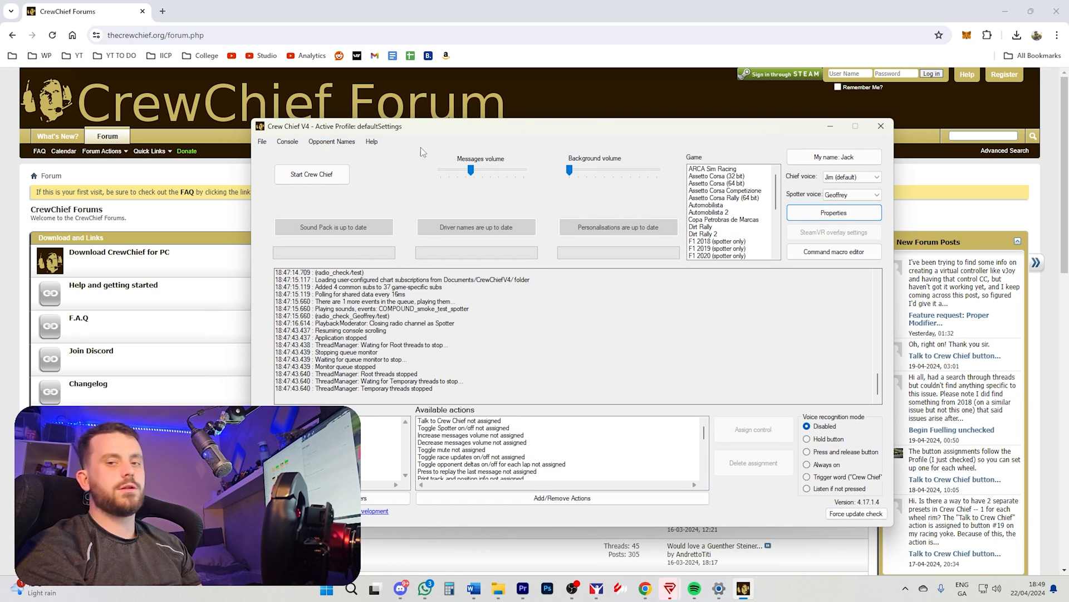